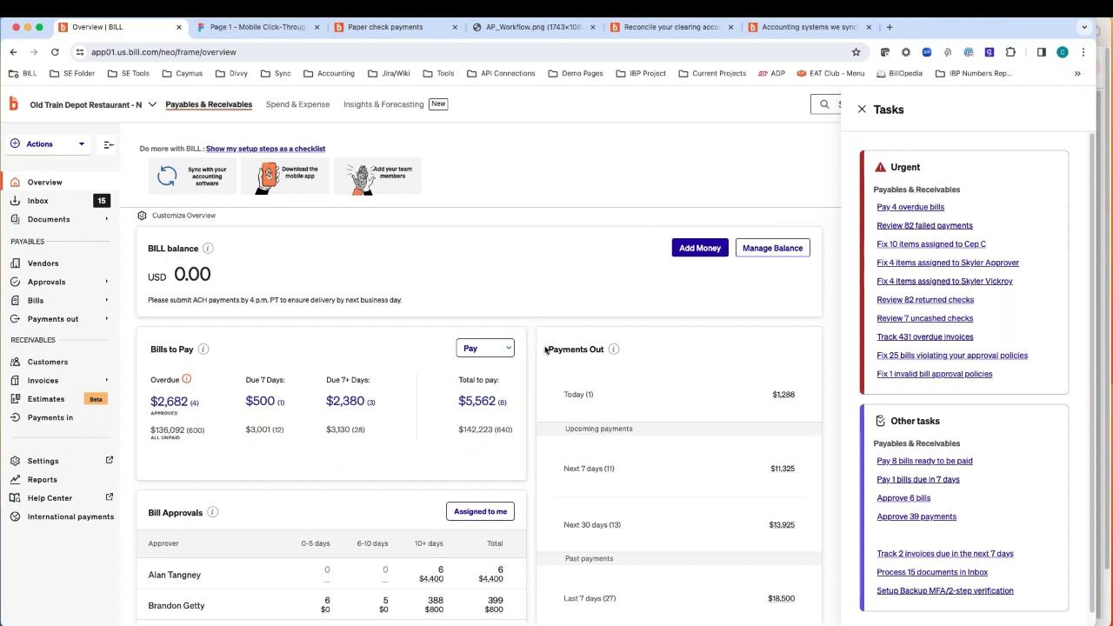
- Examine the overview's balance, bills to pay, approvals and payments out, together with the urgent and other tasks
scroll(529, 405, "down", 2)
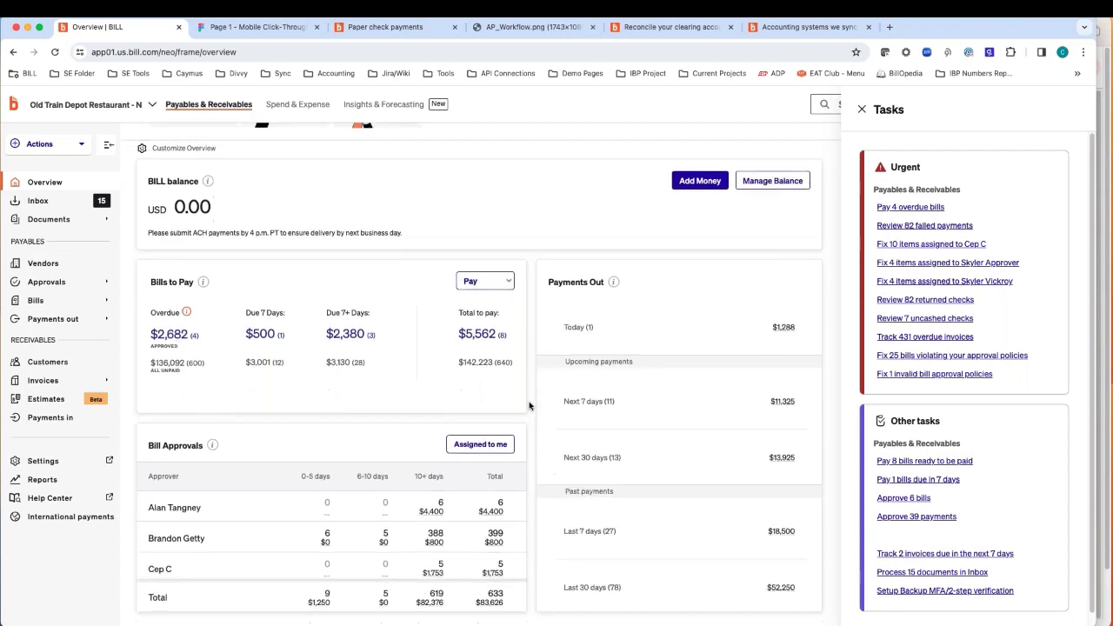
scroll(529, 405, "down", 1)
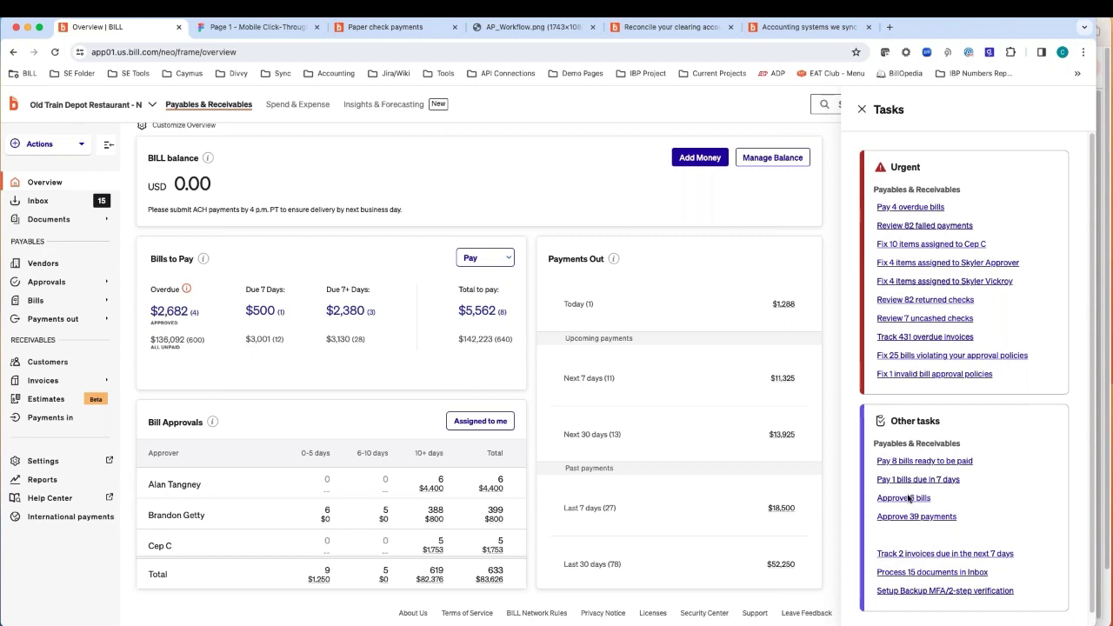
scroll(916, 499, "down", 1)
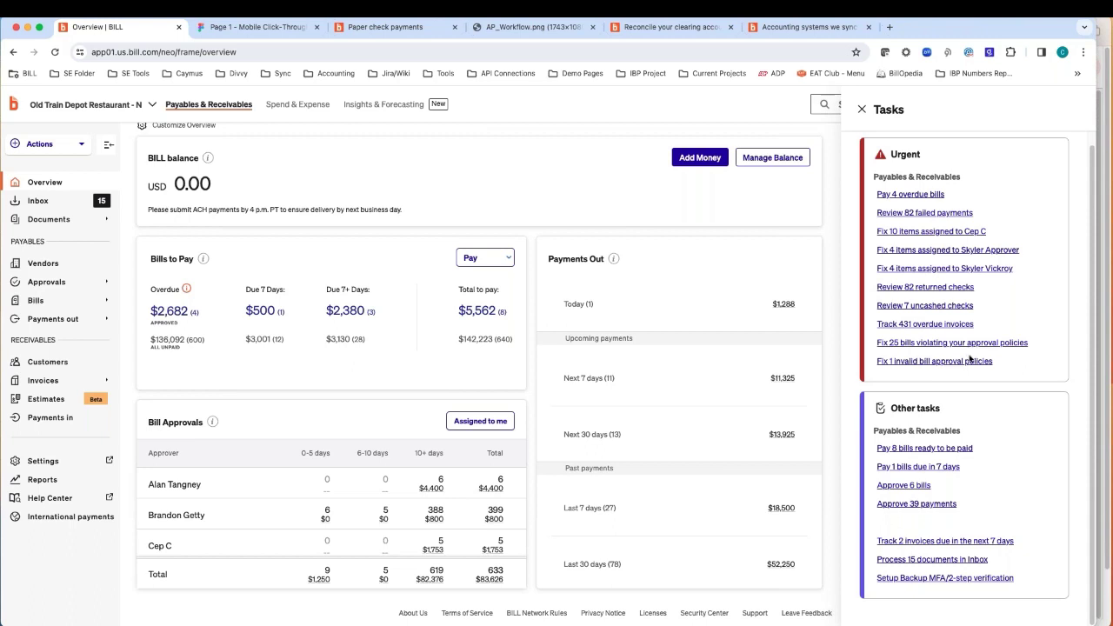
scroll(739, 409, "up", 2)
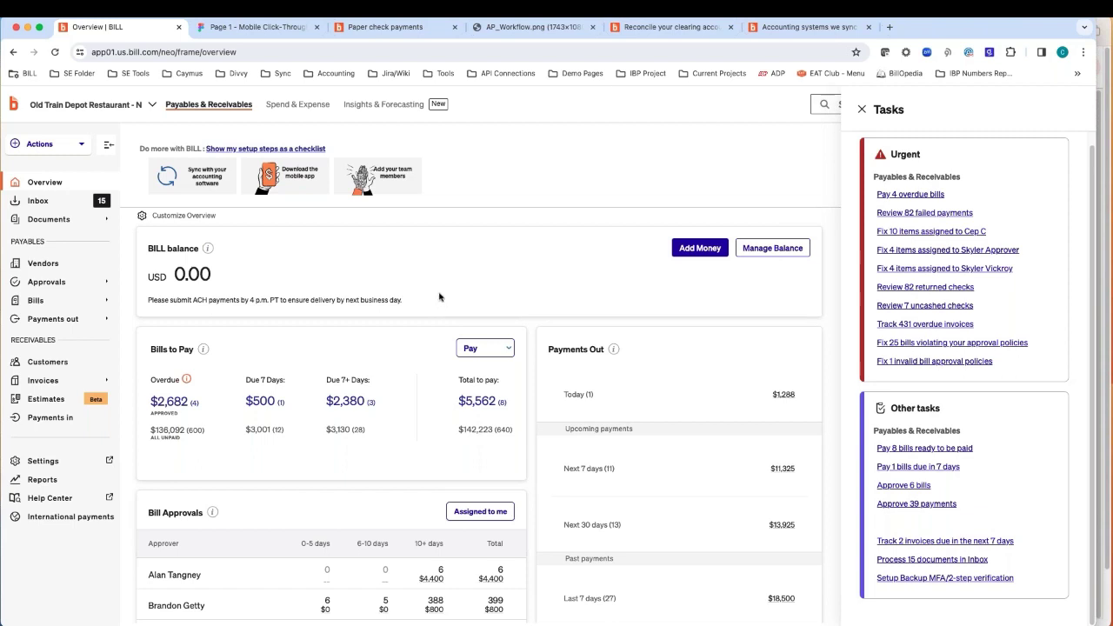
- Check the transfer options for adding money to the BILL balance, close them and reopen the task list
left_click(693, 253)
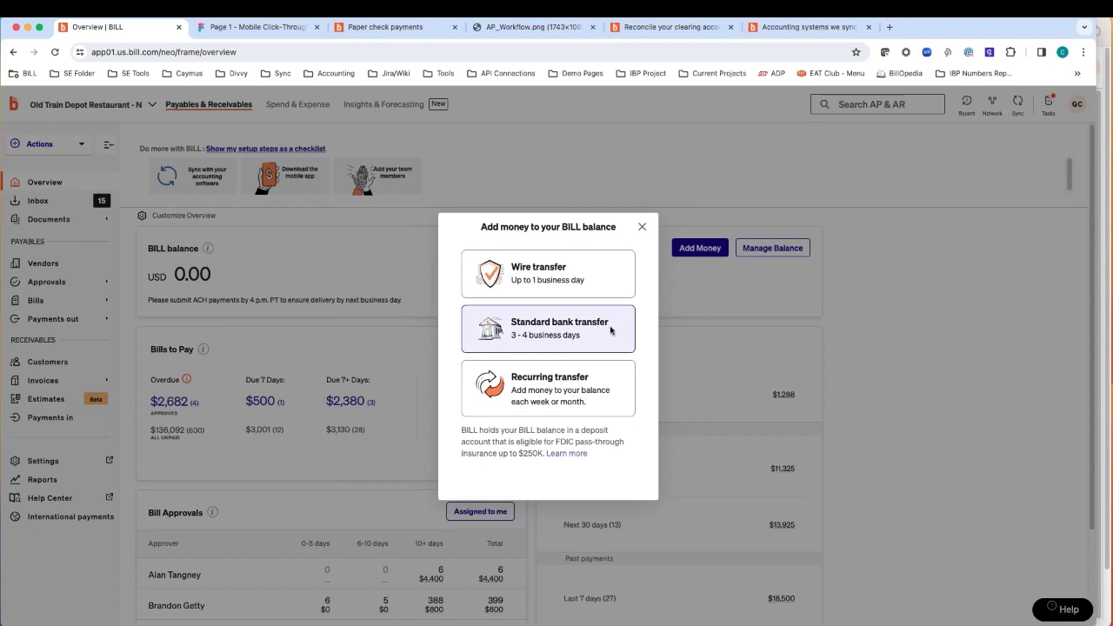
left_click(644, 228)
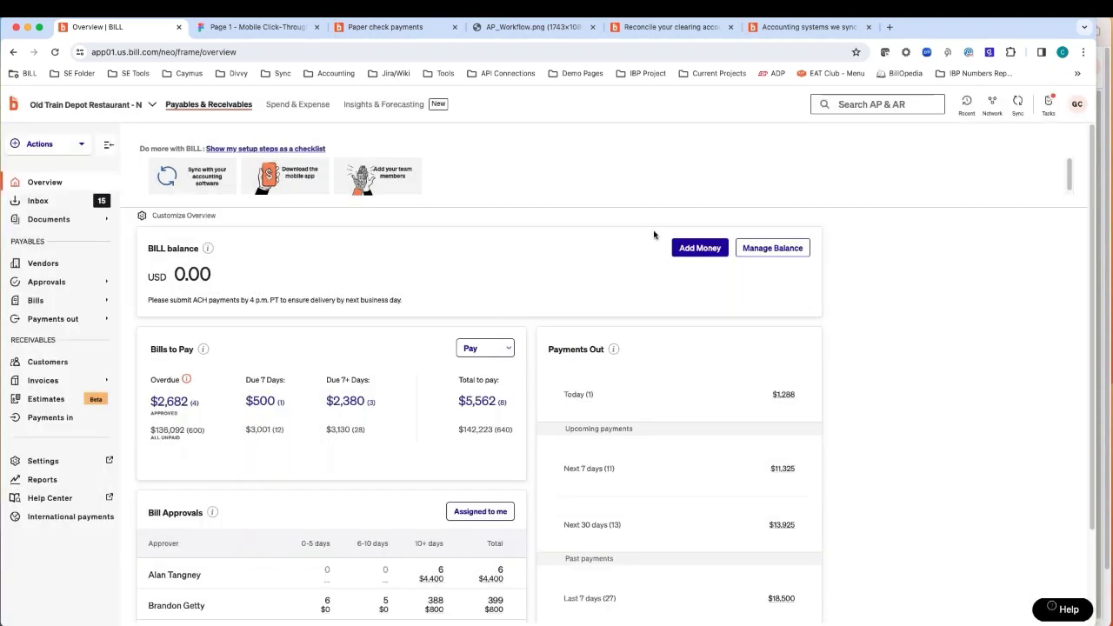
left_click(1049, 103)
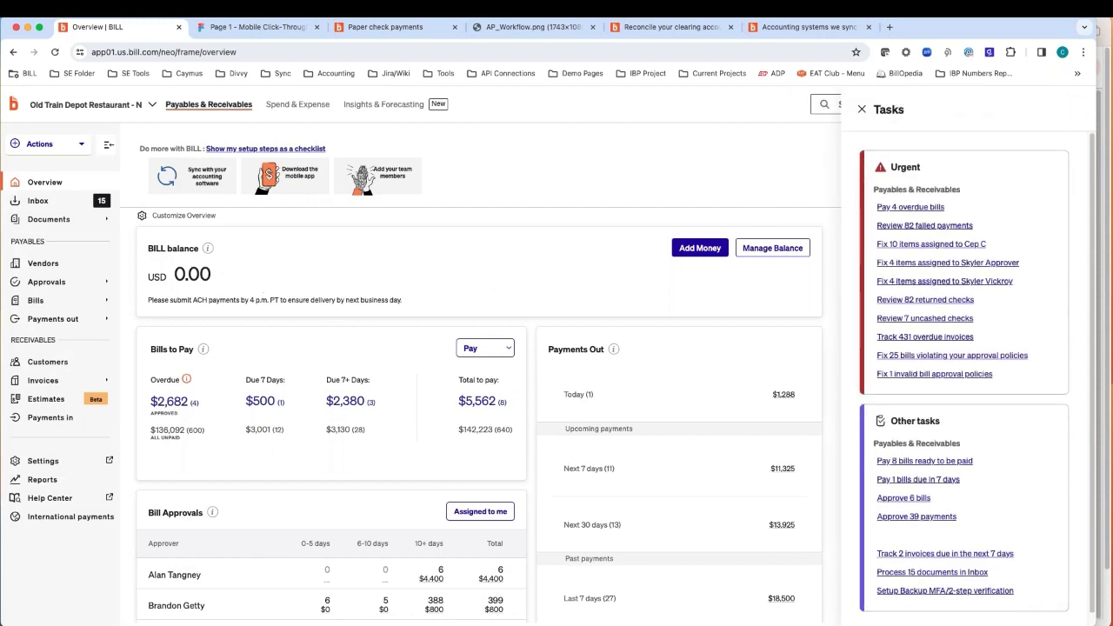
left_click(58, 202)
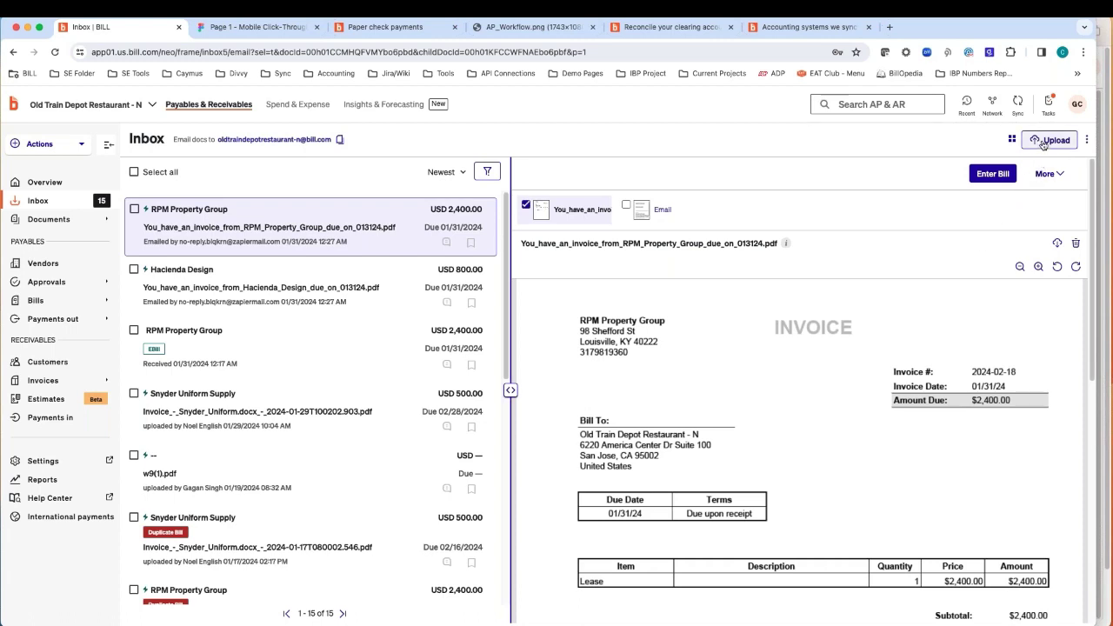
left_click_drag(1104, 148, 365, 609)
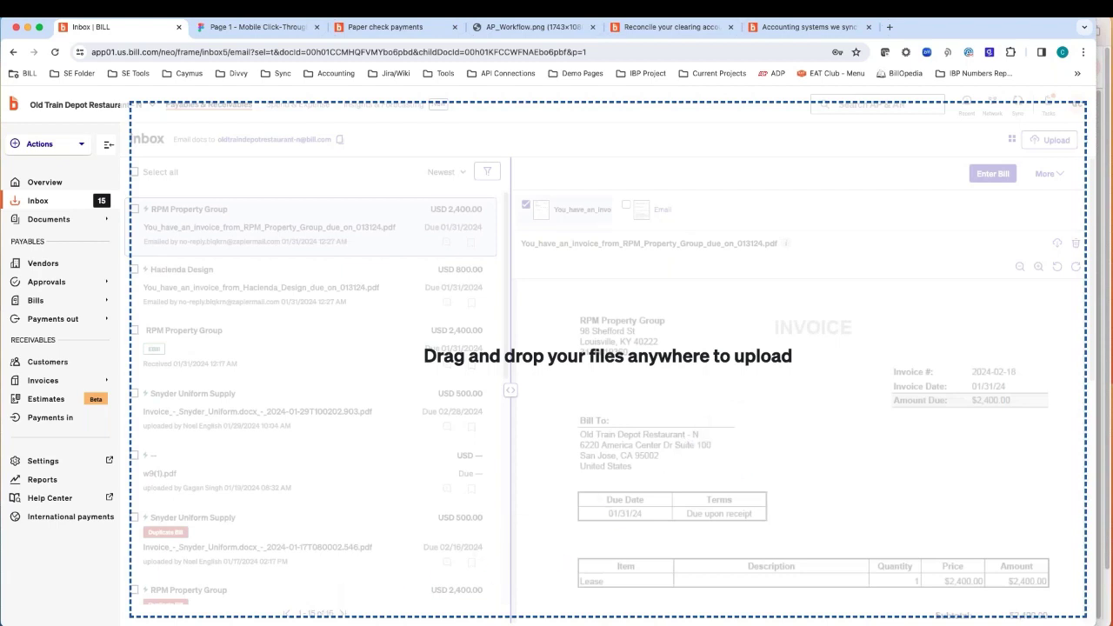
scroll(304, 409, "down", 6)
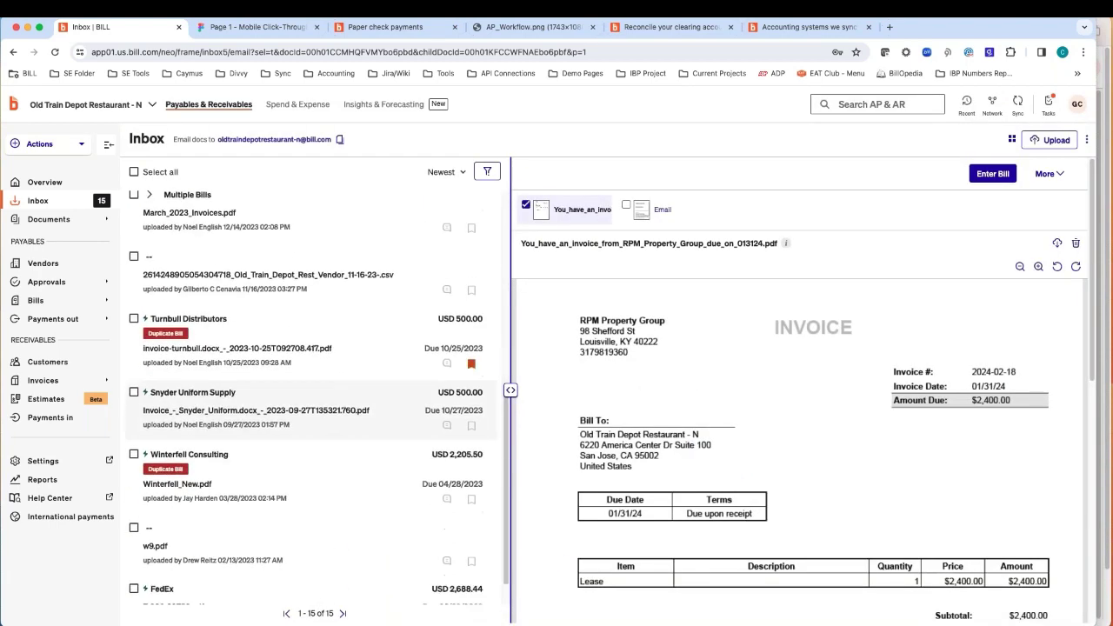
scroll(305, 408, "down", 2)
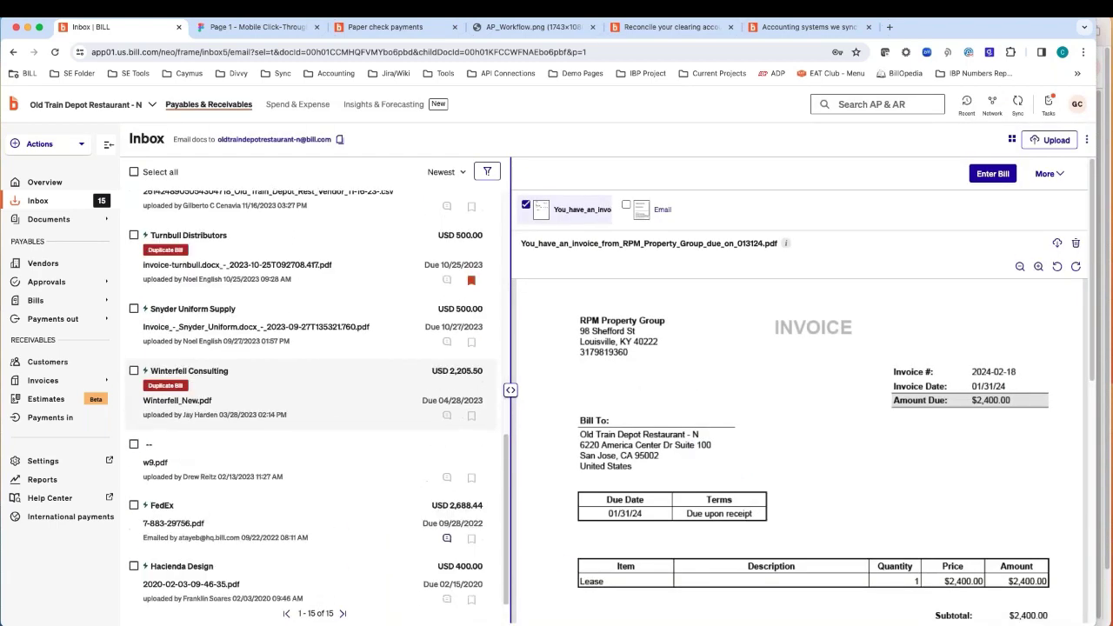
left_click(265, 583)
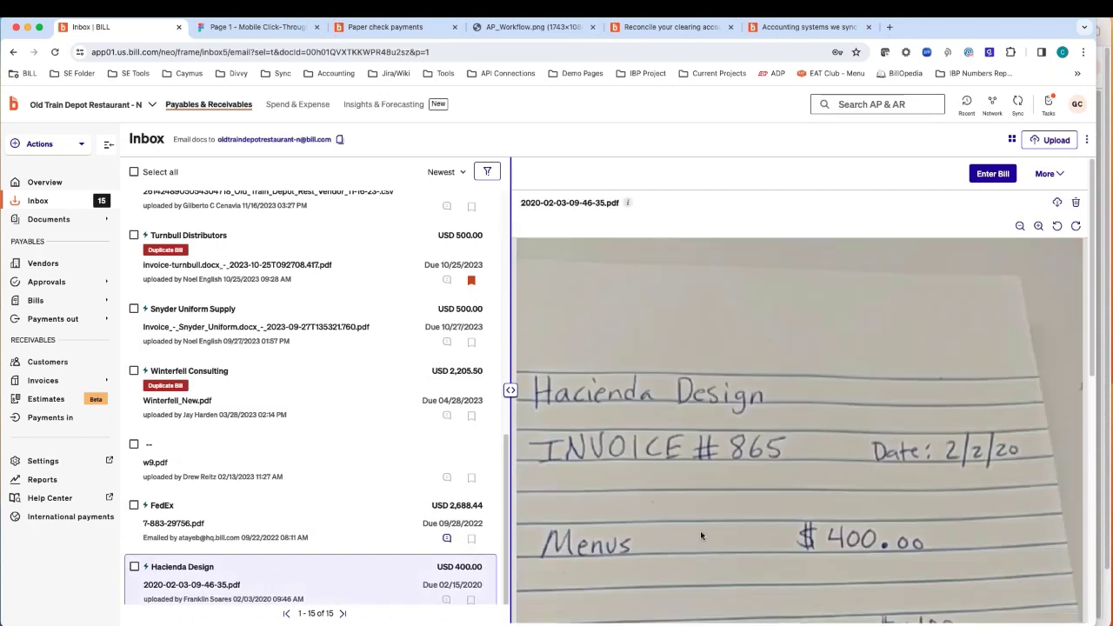
scroll(701, 524, "down", 2)
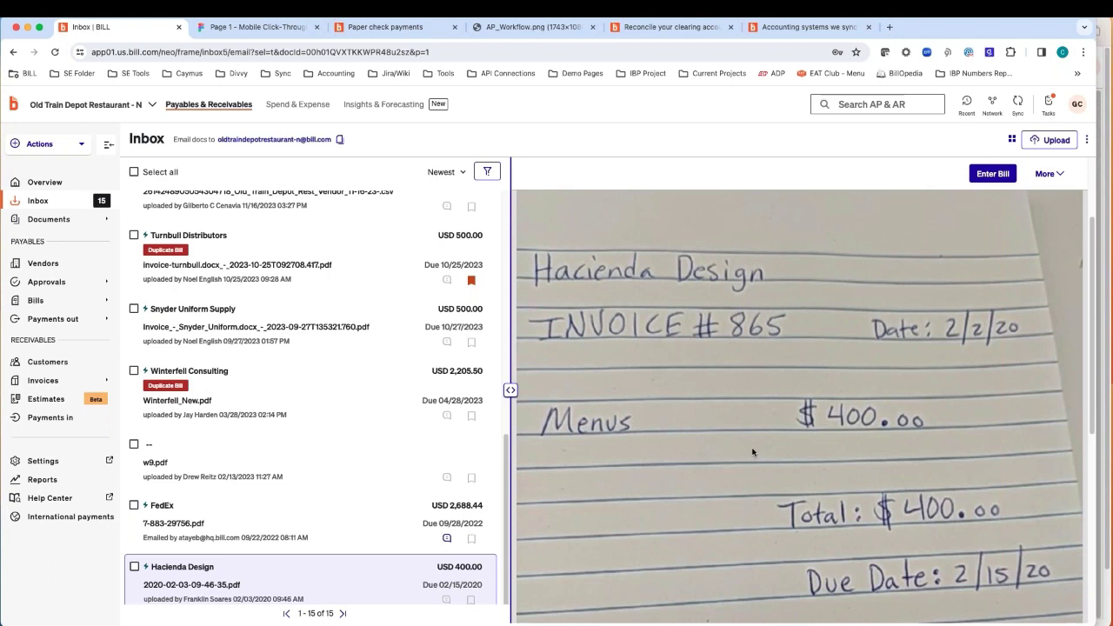
left_click(304, 466)
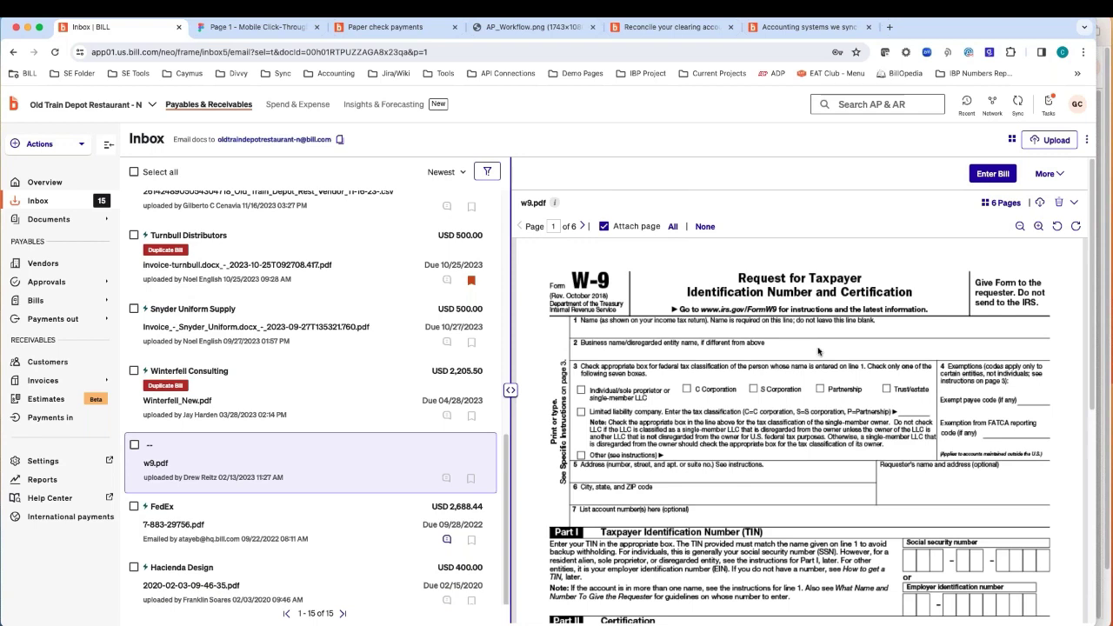
- Open the Vendor Contracts document folder and view Invoice_HD-2305199.pdf
mouse_move(93, 226)
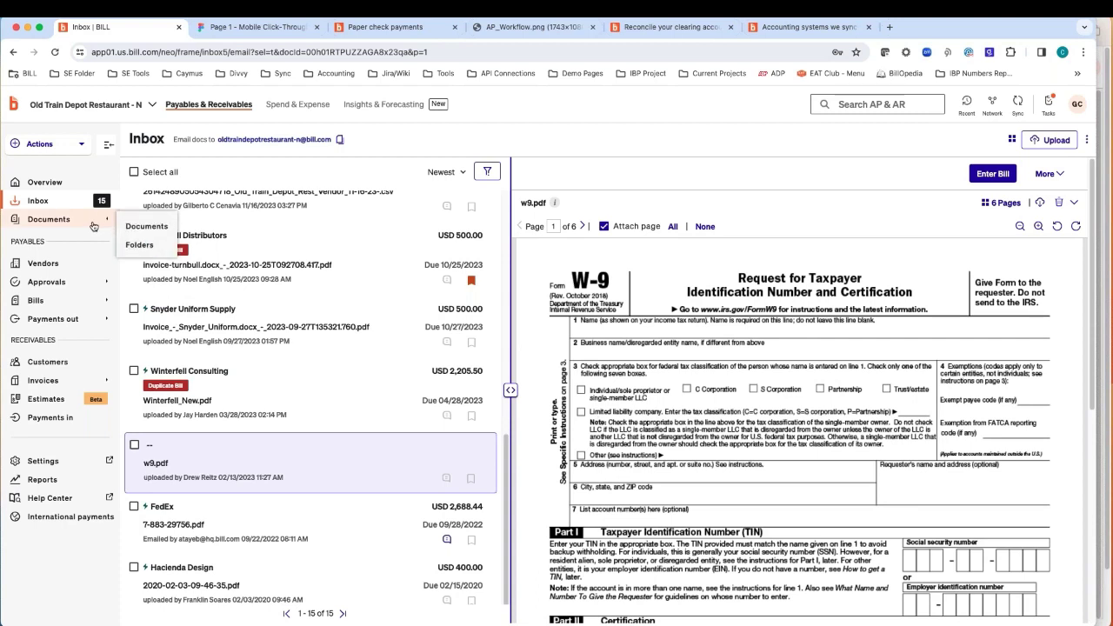
left_click(139, 244)
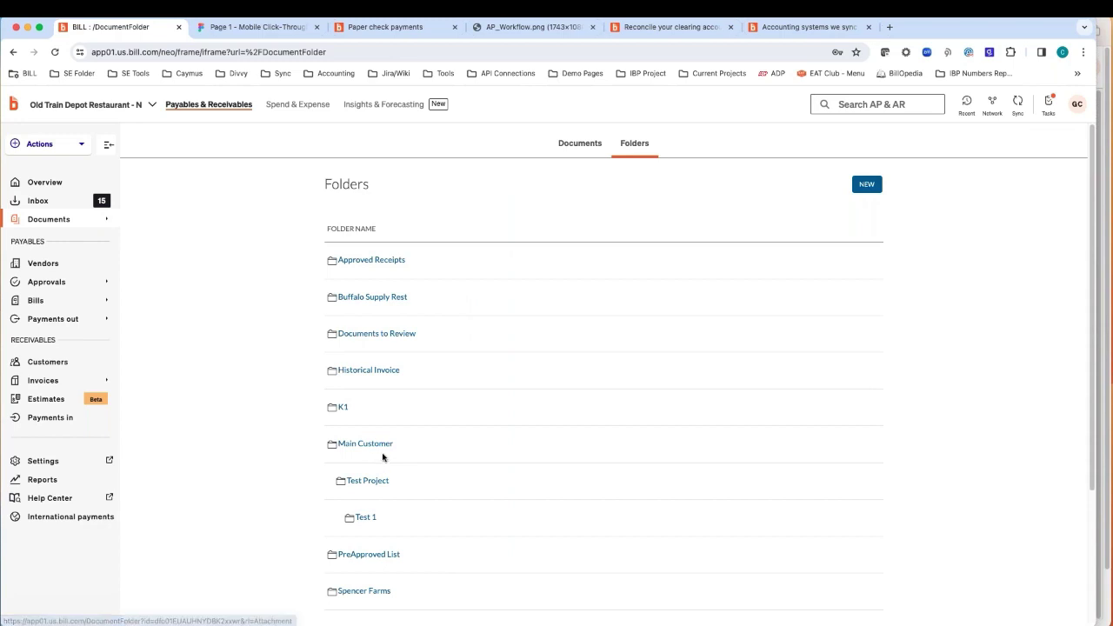
scroll(367, 490, "down", 2)
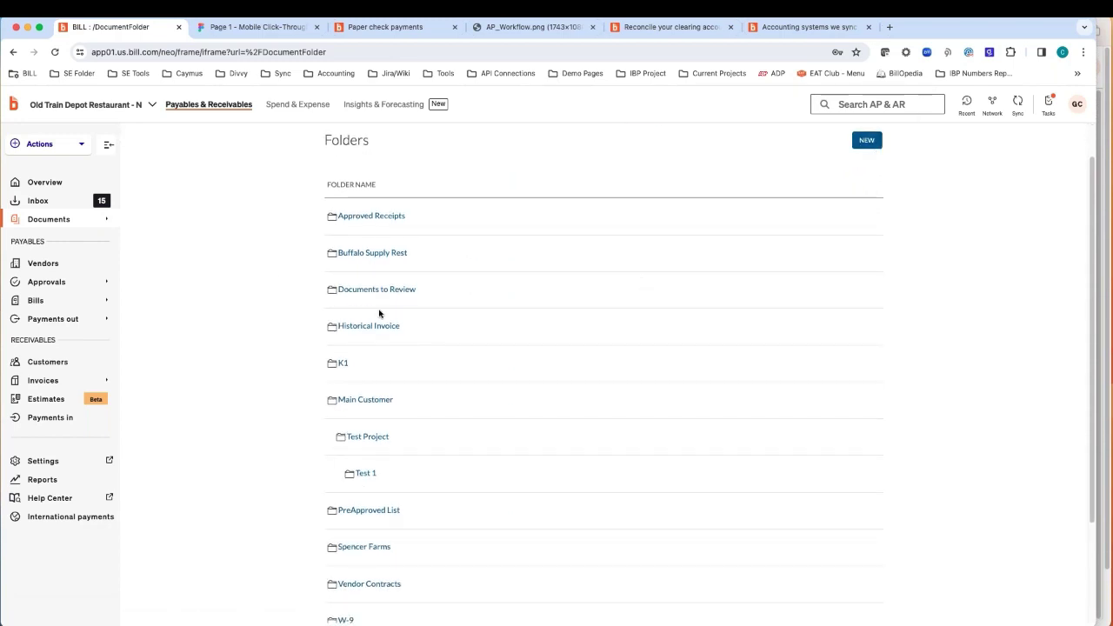
scroll(304, 498, "down", 3)
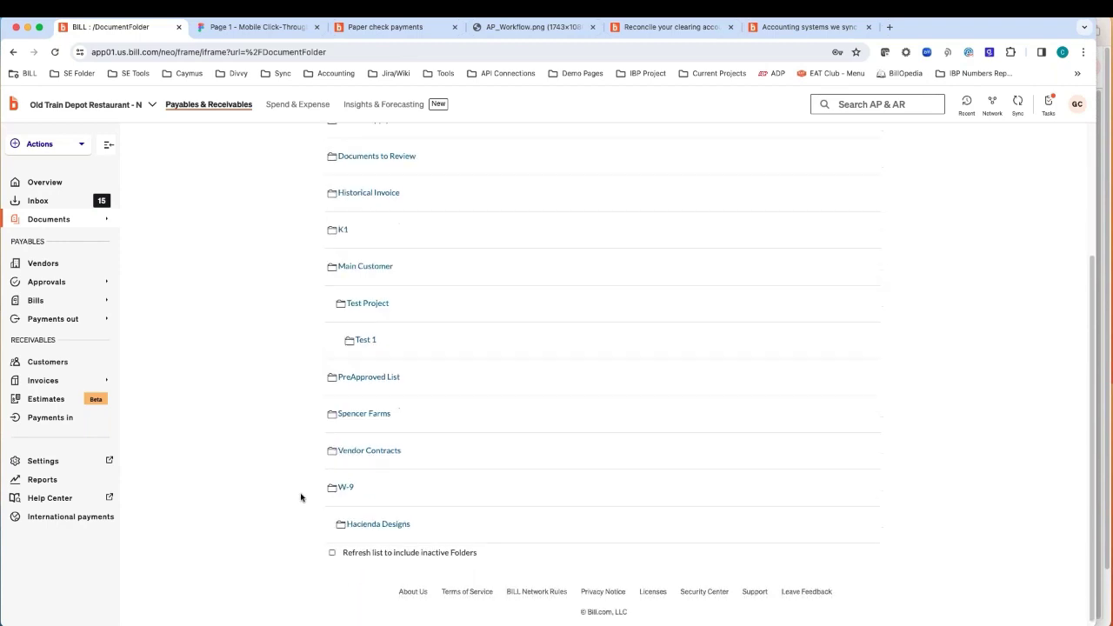
left_click(373, 459)
left_click(350, 309)
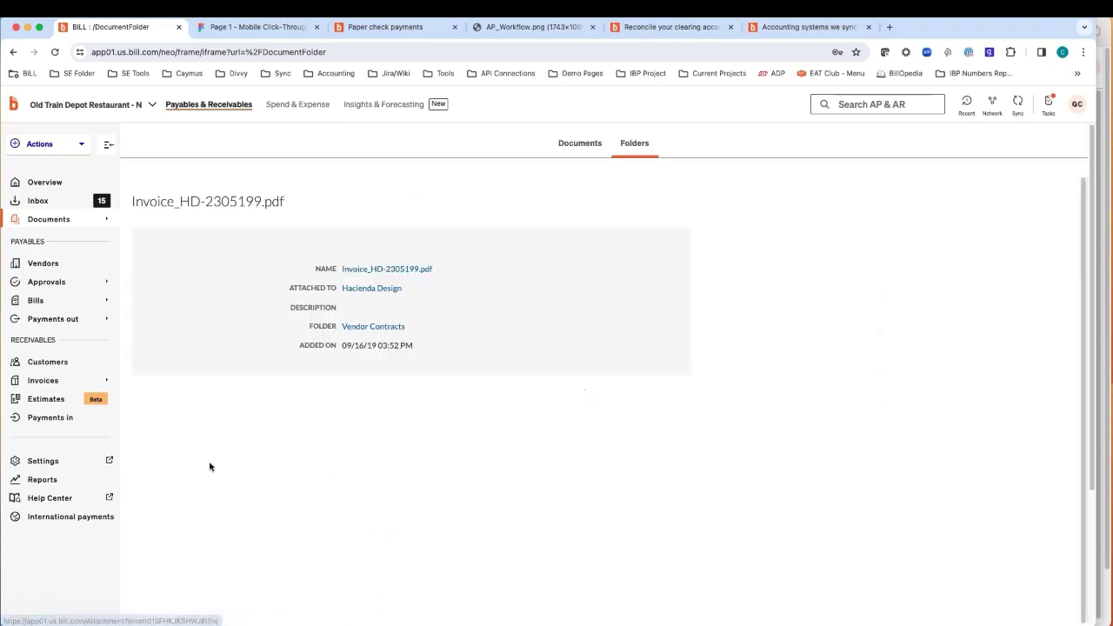
scroll(244, 294, "down", 3)
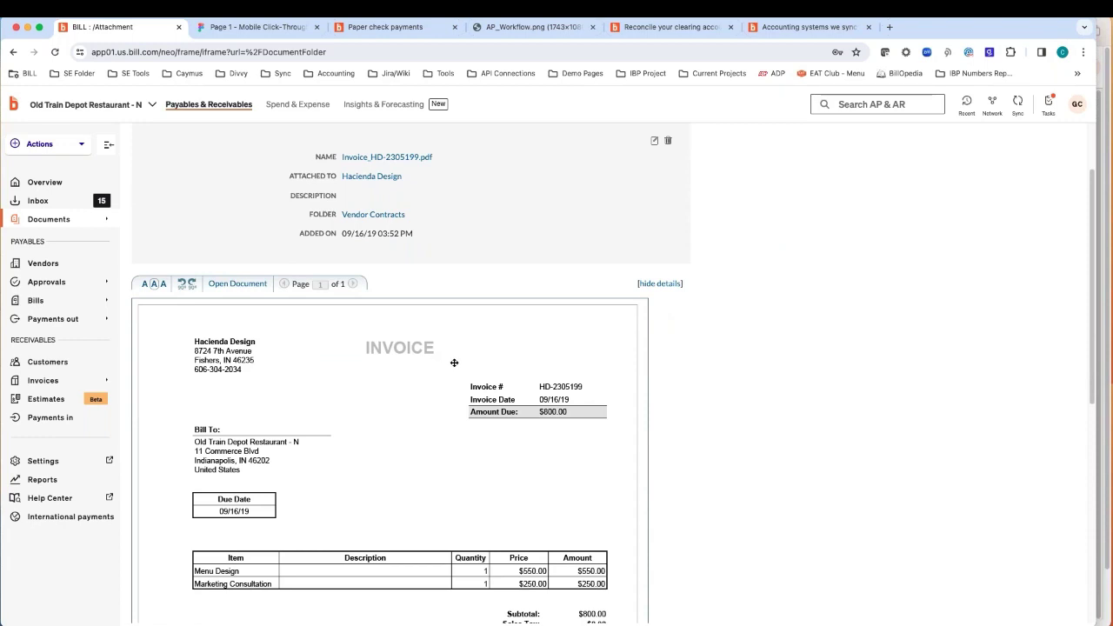
- Preview the Turnbull Distributors invoice flagged as a duplicate in the inbox and show its options for adding to an existing record
left_click(59, 210)
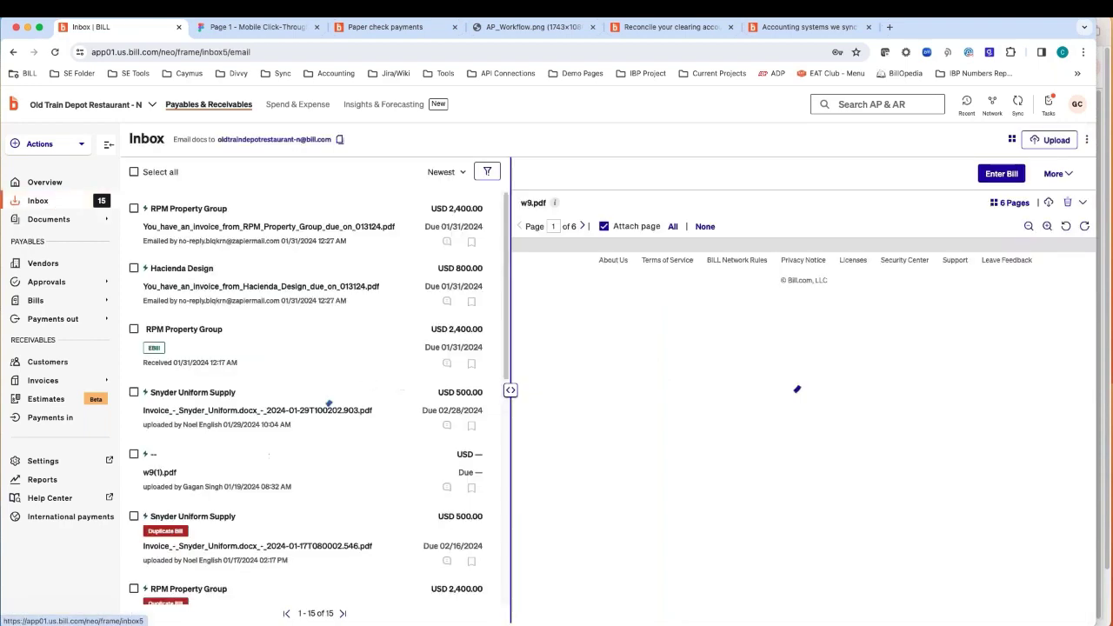
scroll(408, 361, "down", 10)
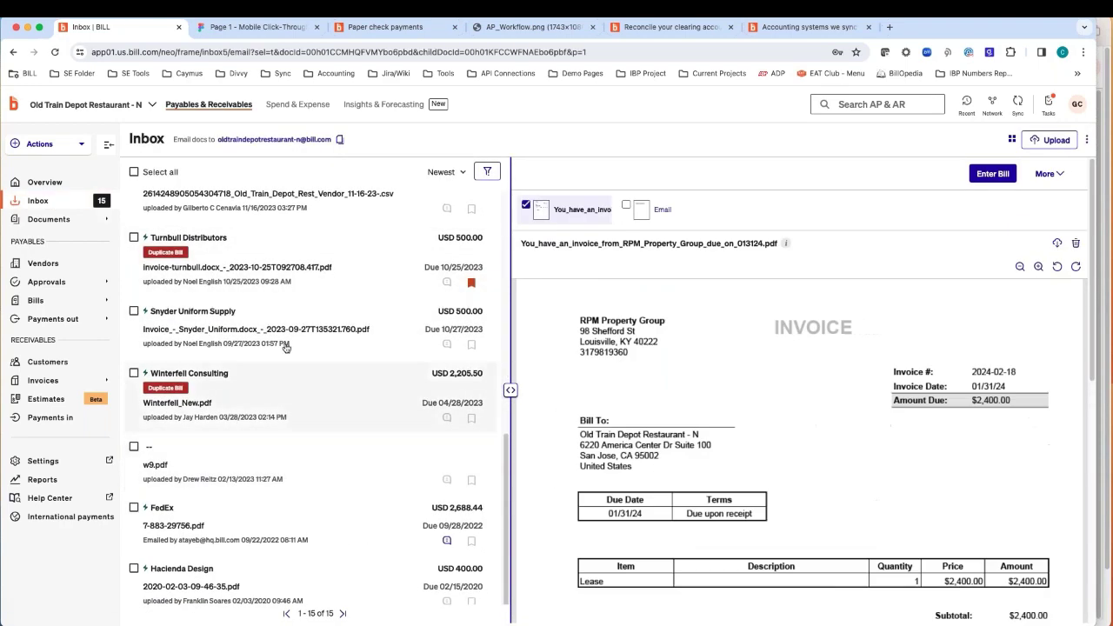
left_click(255, 272)
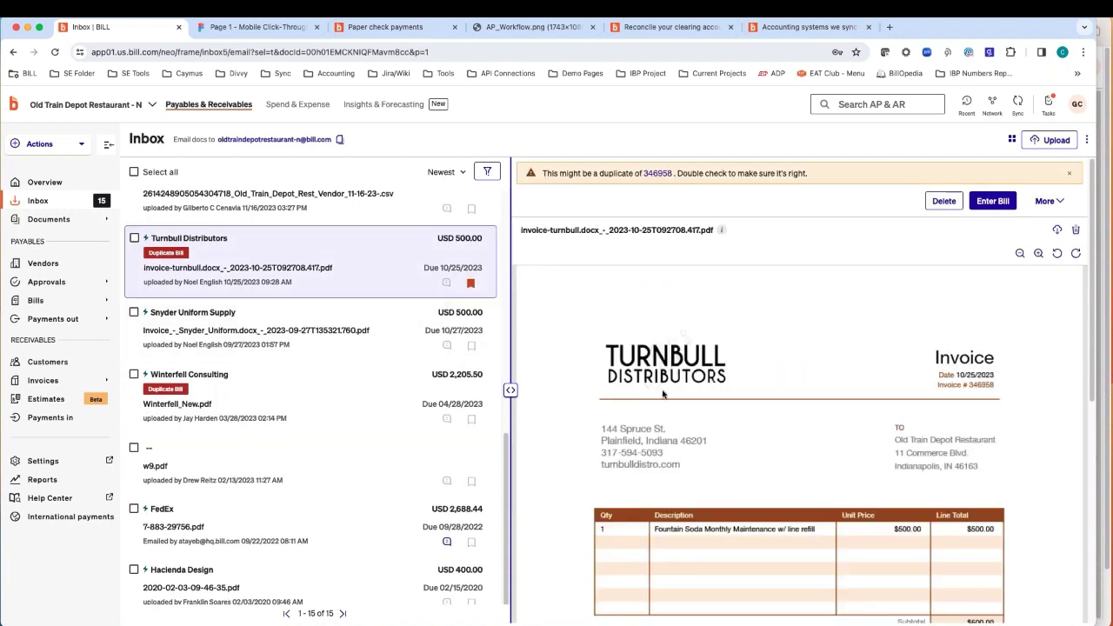
scroll(613, 422, "down", 2)
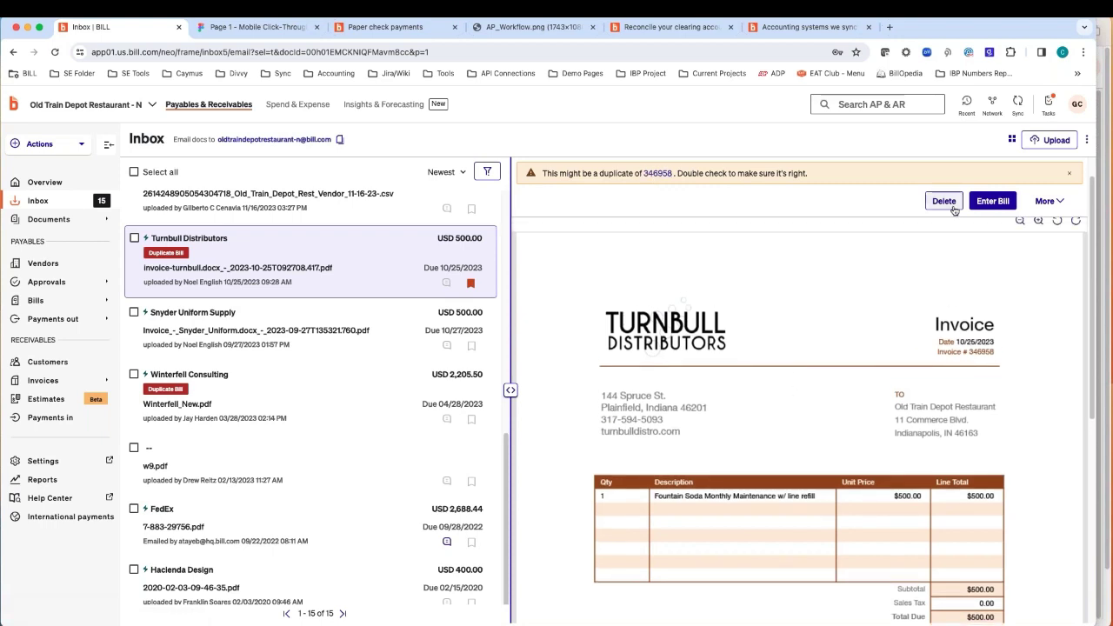
left_click(1048, 202)
mouse_move(1000, 227)
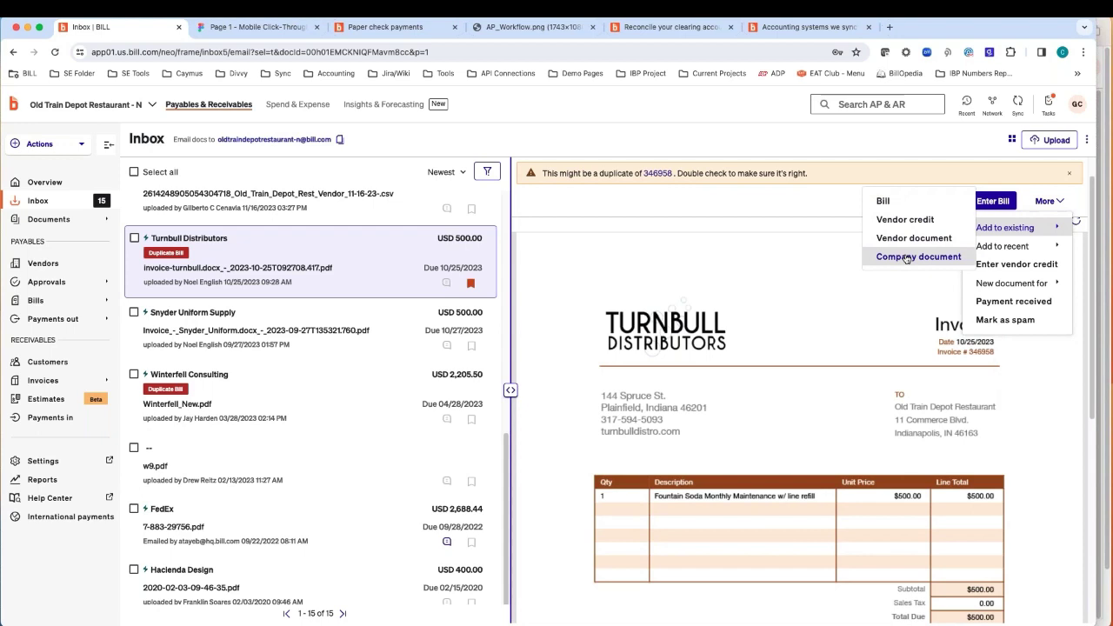
- Start entering a bill from the emailed Hacienda Design invoice due 01/31/2024 in the inbox
scroll(379, 480, "up", 5)
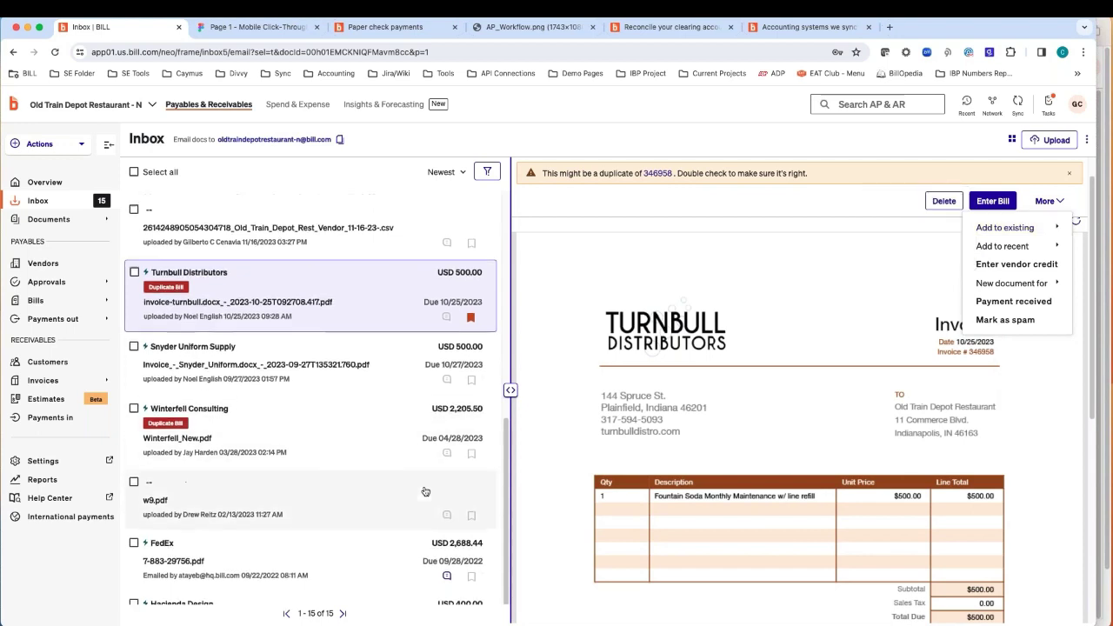
scroll(380, 480, "up", 8)
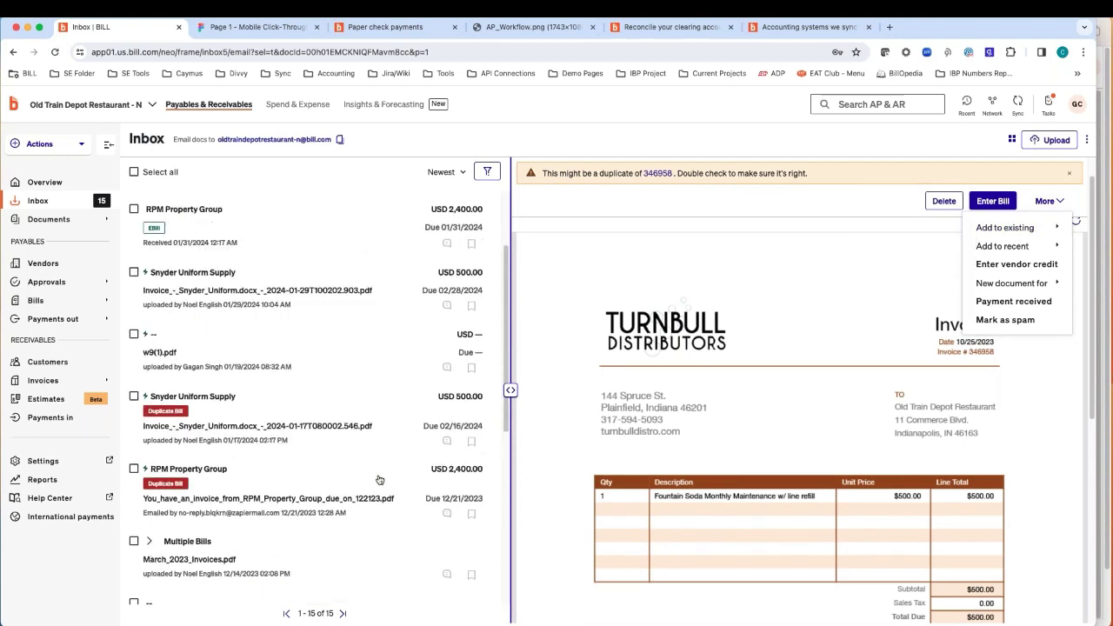
left_click(294, 301)
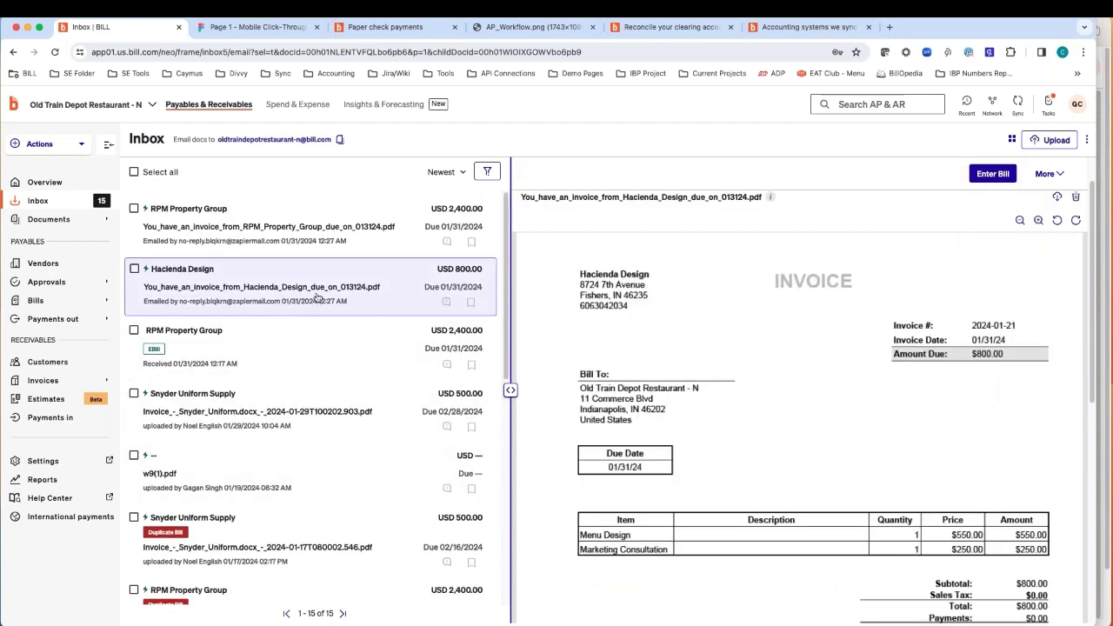
left_click(976, 177)
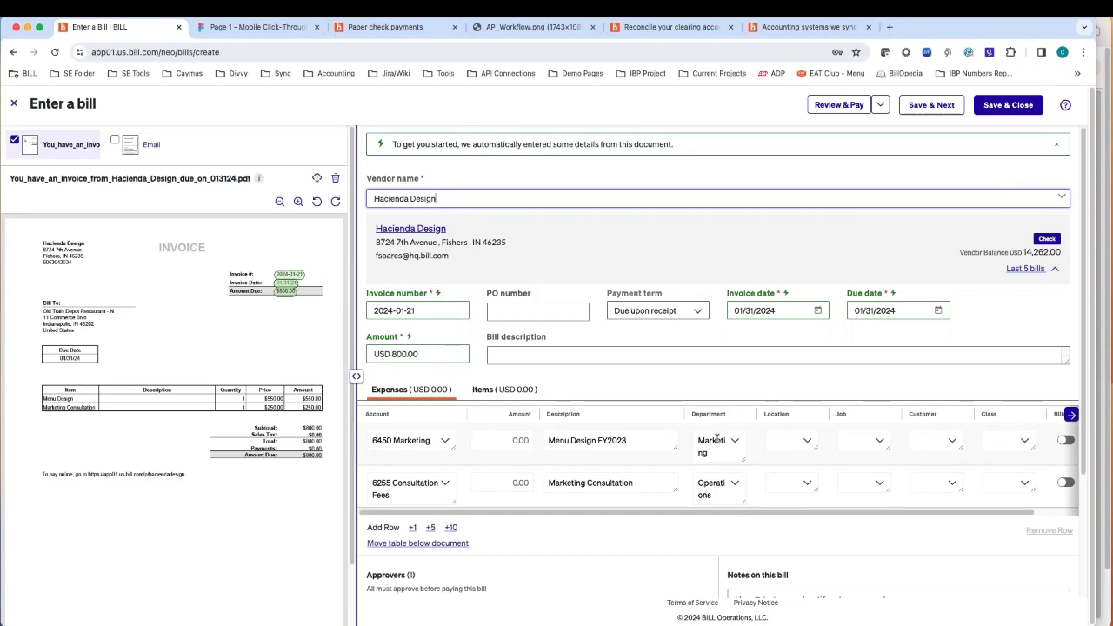
- Expand Hacienda Design's last 5 bills and examine the bill's invoice details, expense lines and approvers
scroll(718, 439, "down", 1)
scroll(717, 439, "down", 2)
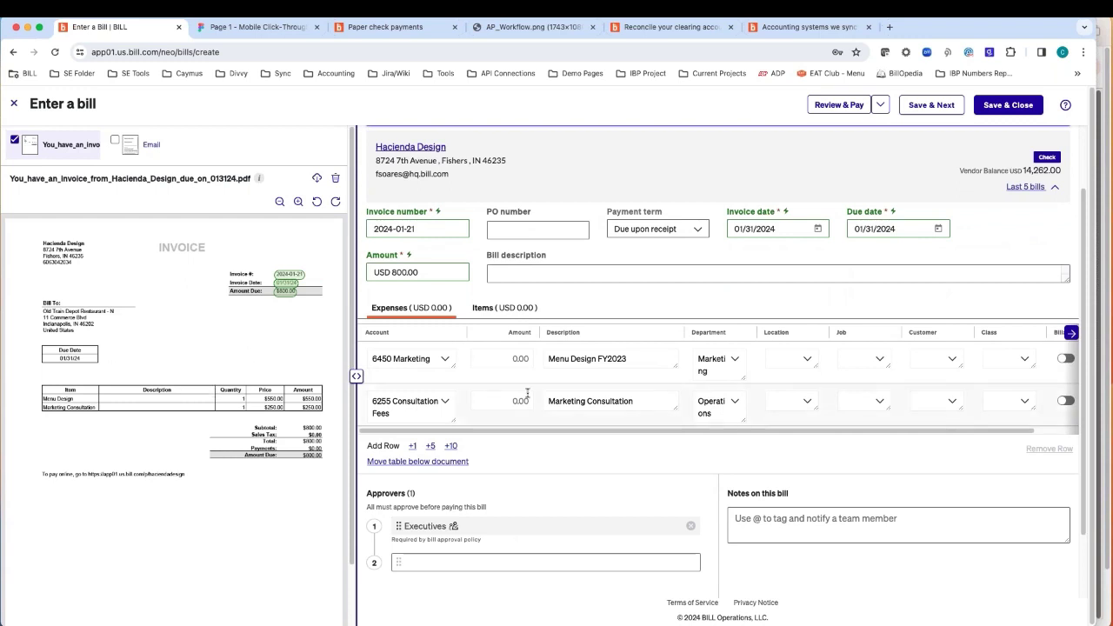
scroll(612, 511, "up", 2)
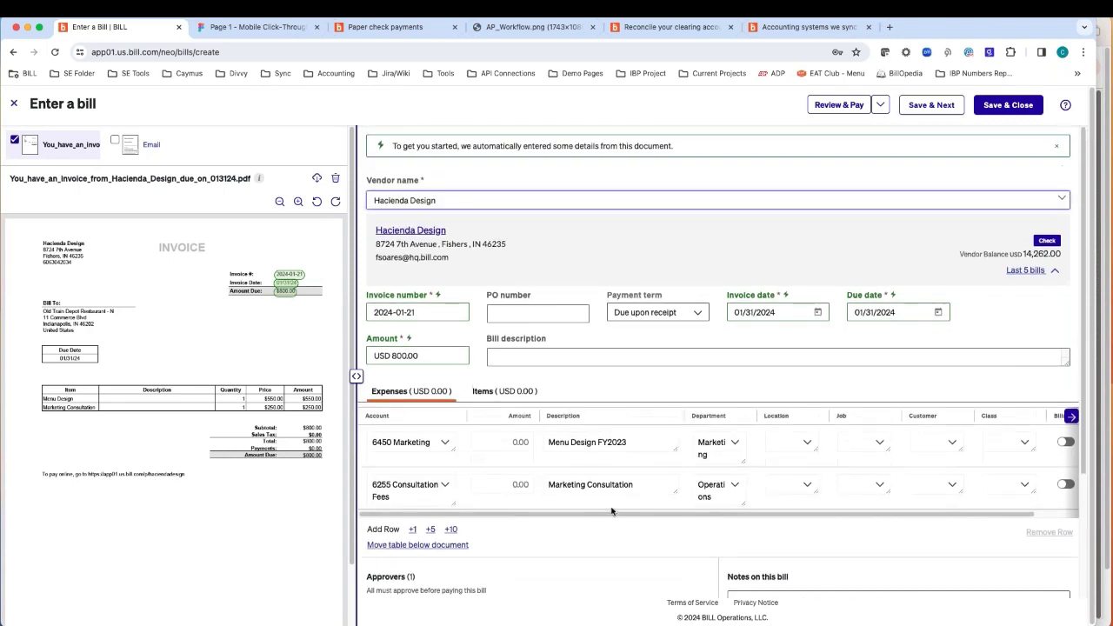
left_click(1054, 270)
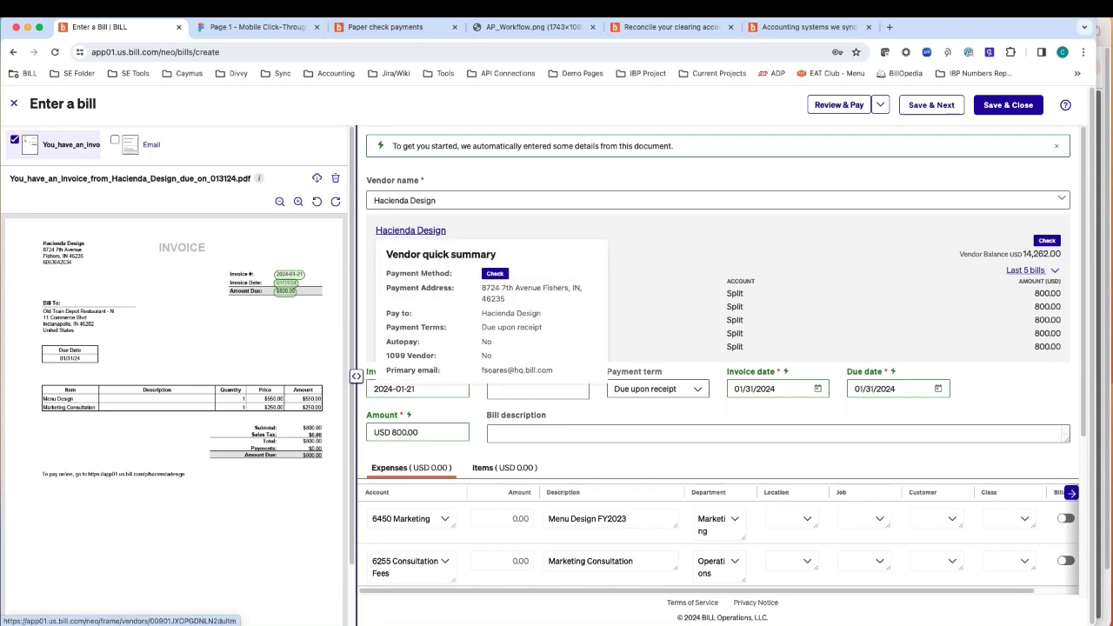
scroll(555, 242, "down", 5)
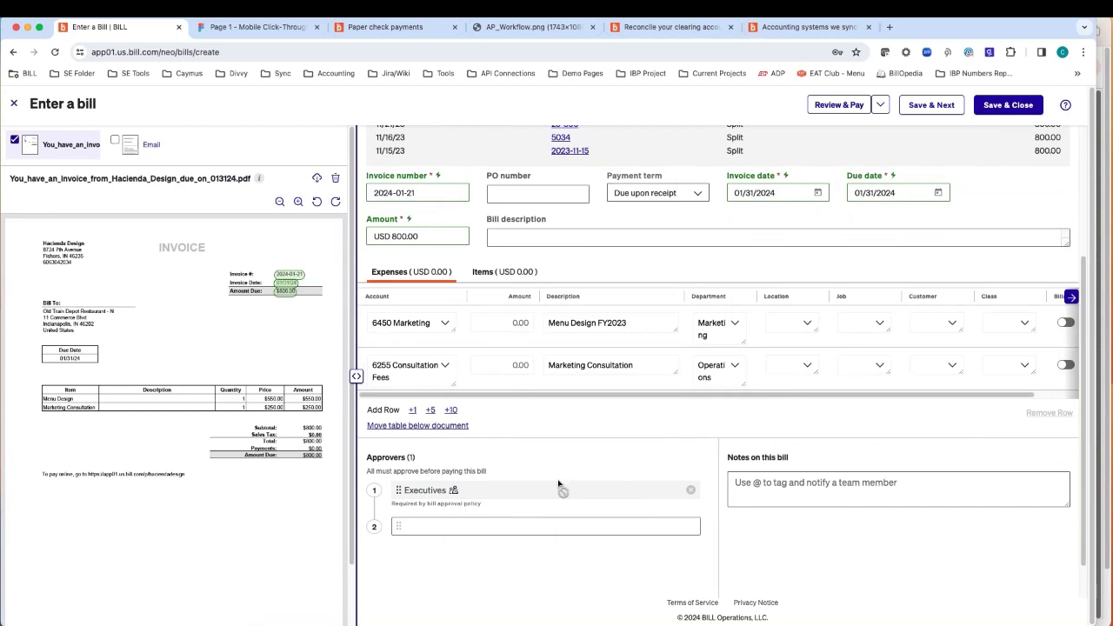
scroll(559, 484, "up", 1)
scroll(559, 484, "up", 2)
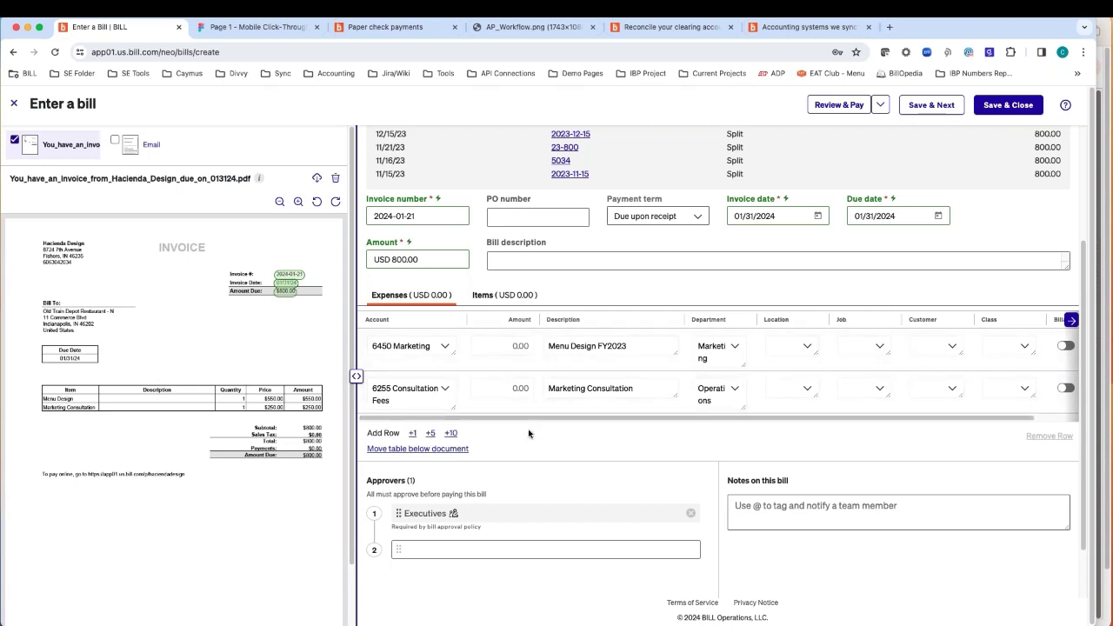
- Fill the expense amounts from the invoice: 550.00 for Menu Design FY2023 and 250.00 for Marketing Consultation
left_click(314, 399)
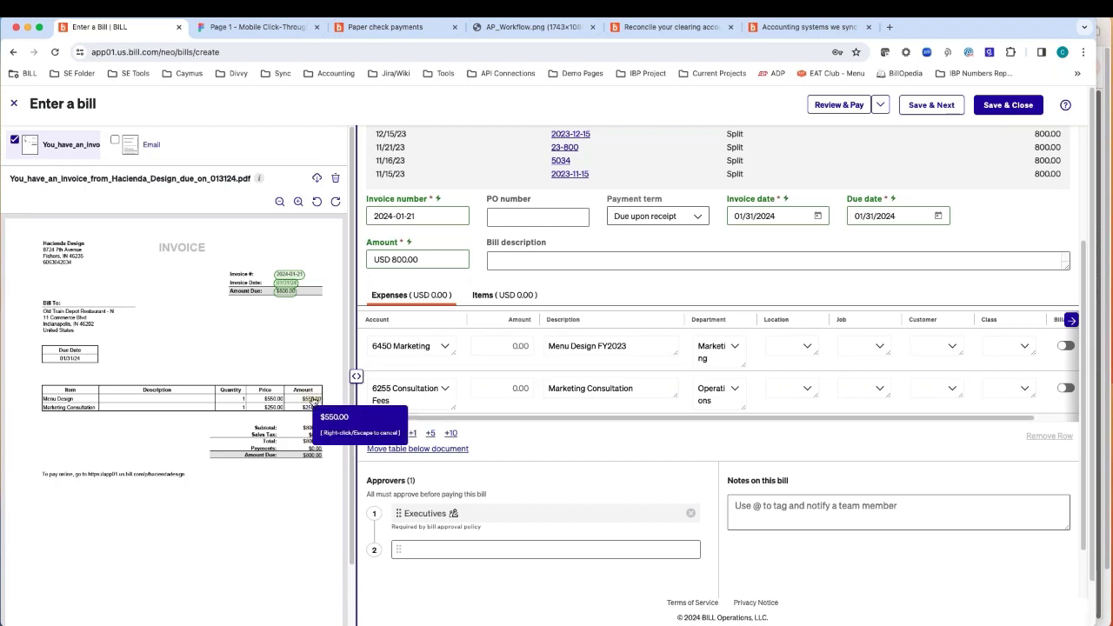
left_click(312, 418)
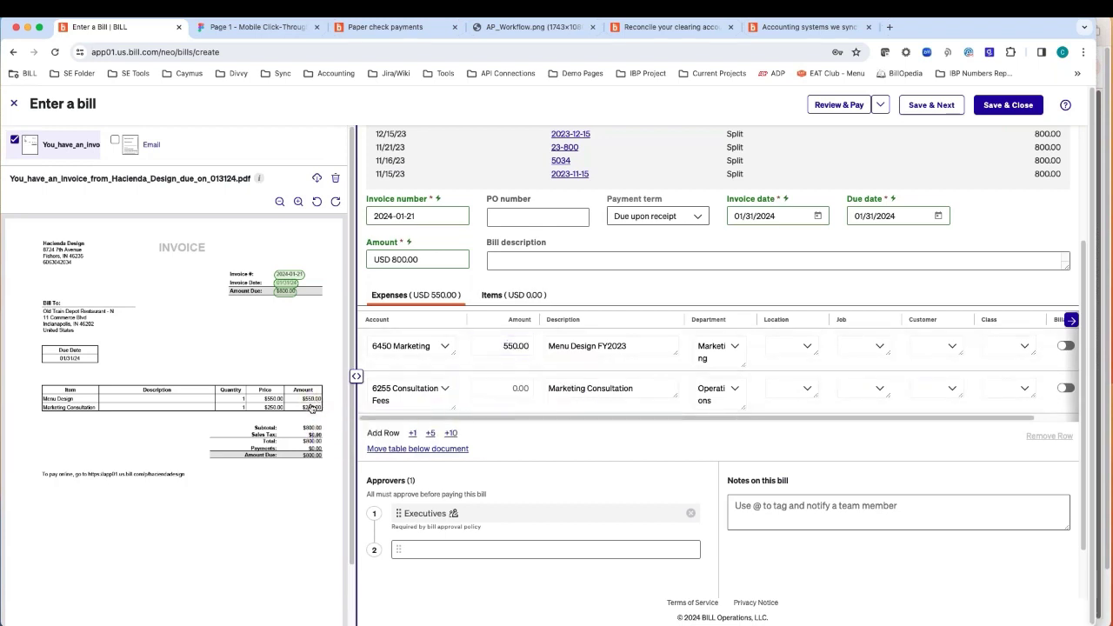
left_click(498, 391)
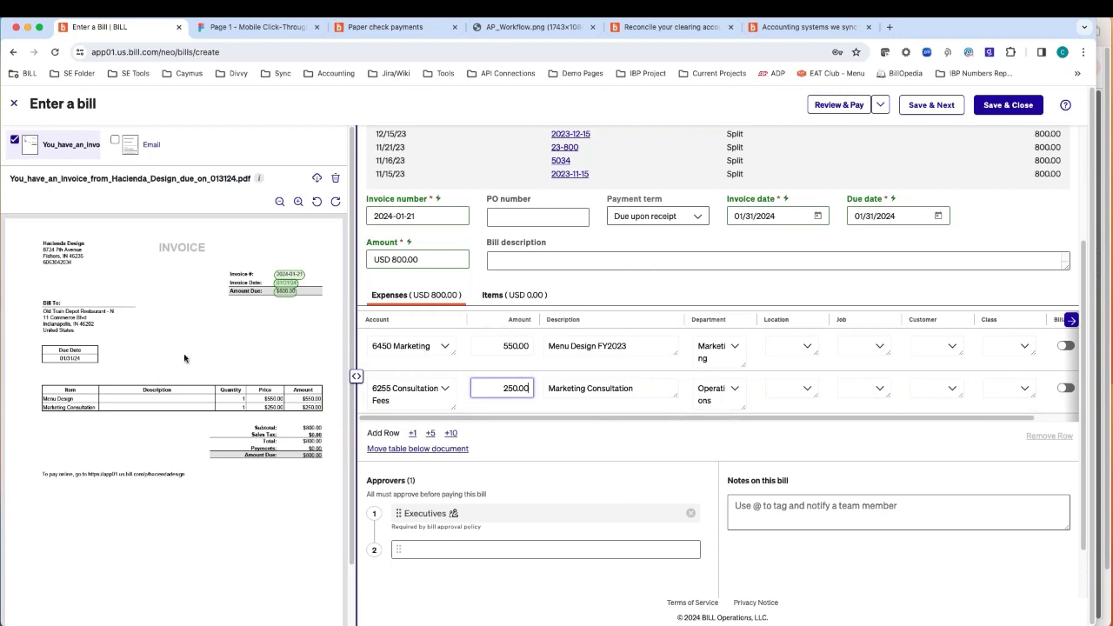
- Fill the bill description with "Hacienda" and the vendor's phone number captured from the invoice
left_click(49, 244)
left_click(539, 261)
left_click(52, 263)
left_click(578, 262)
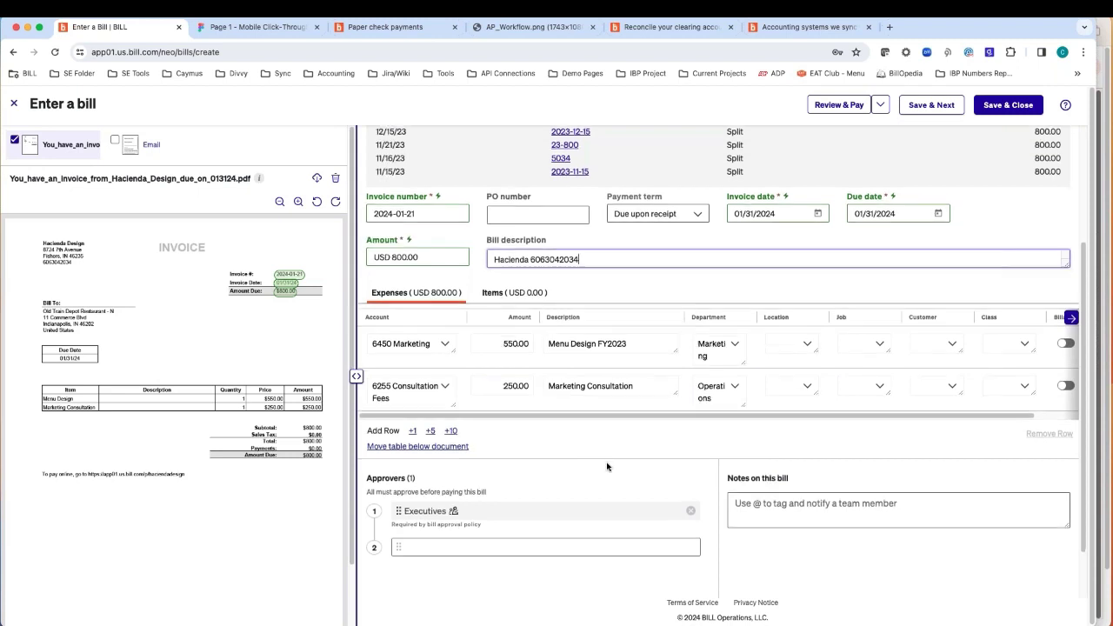
- Add an individual team member as the second approver of the bill, following the Executives group
scroll(607, 467, "down", 2)
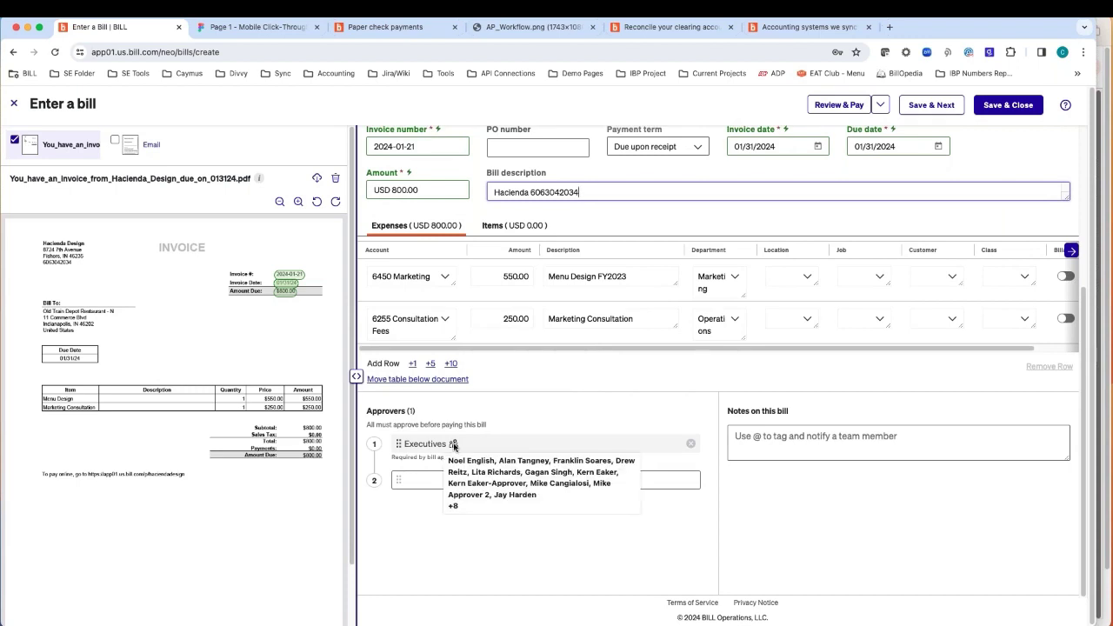
left_click(428, 478)
type("alan")
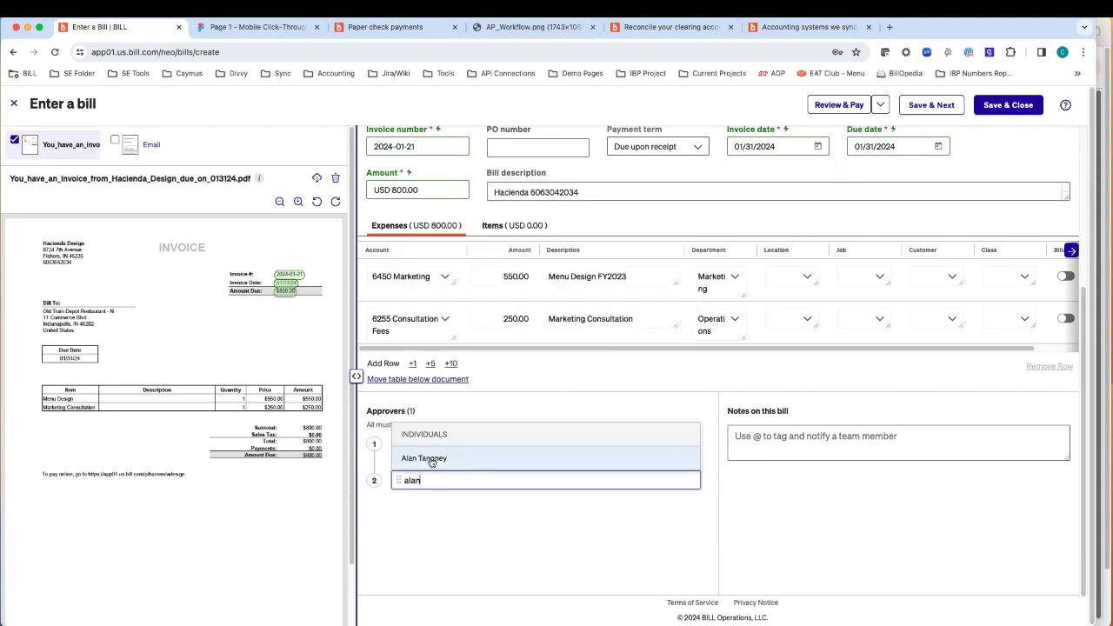
left_click(430, 459)
mouse_move(453, 448)
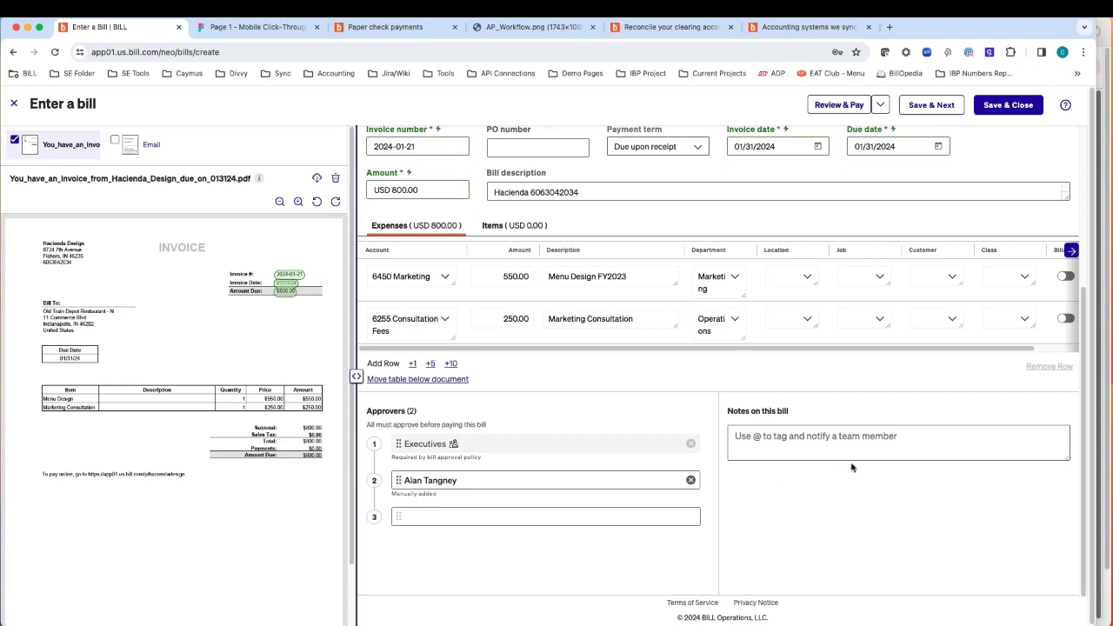
- Write a note on the bill that tags the second approver, followed by "- note"
left_click(862, 432)
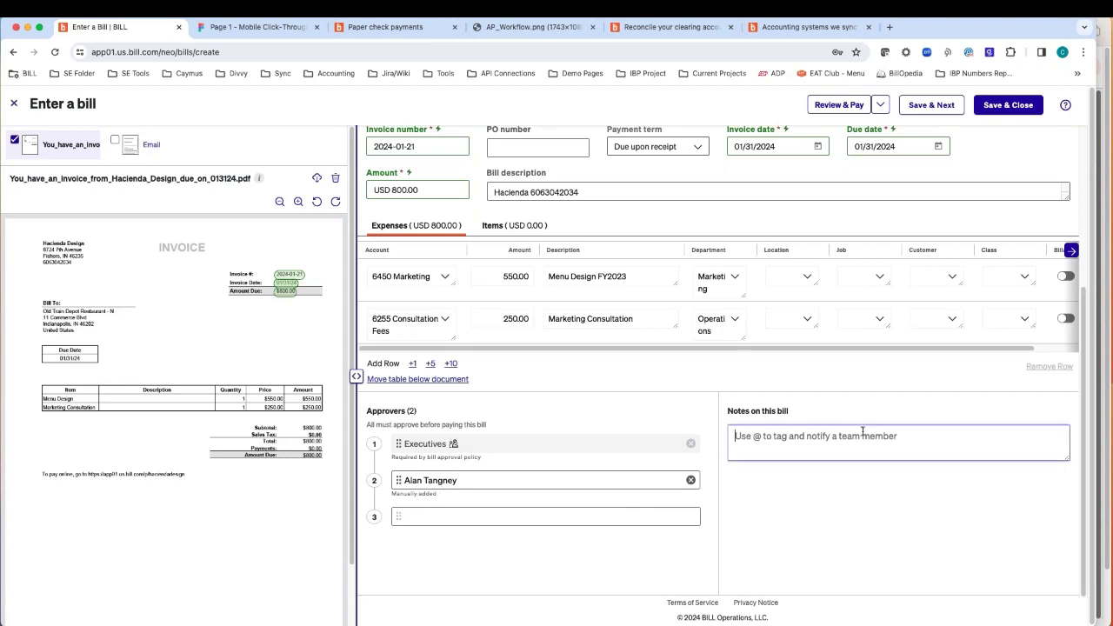
type("Notes")
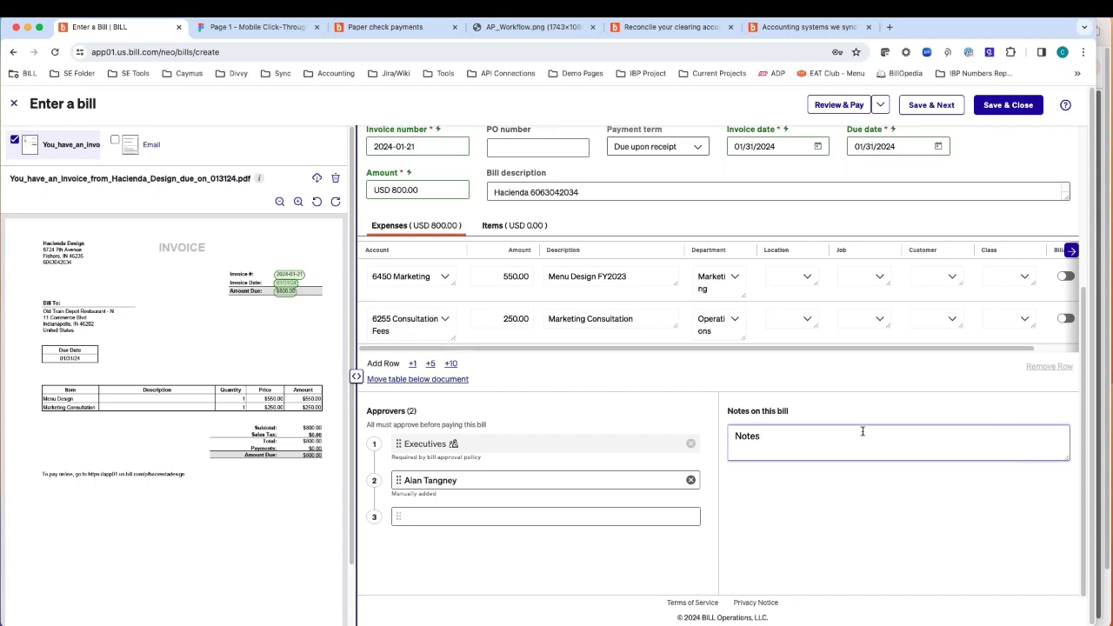
left_click(862, 431)
type("@a")
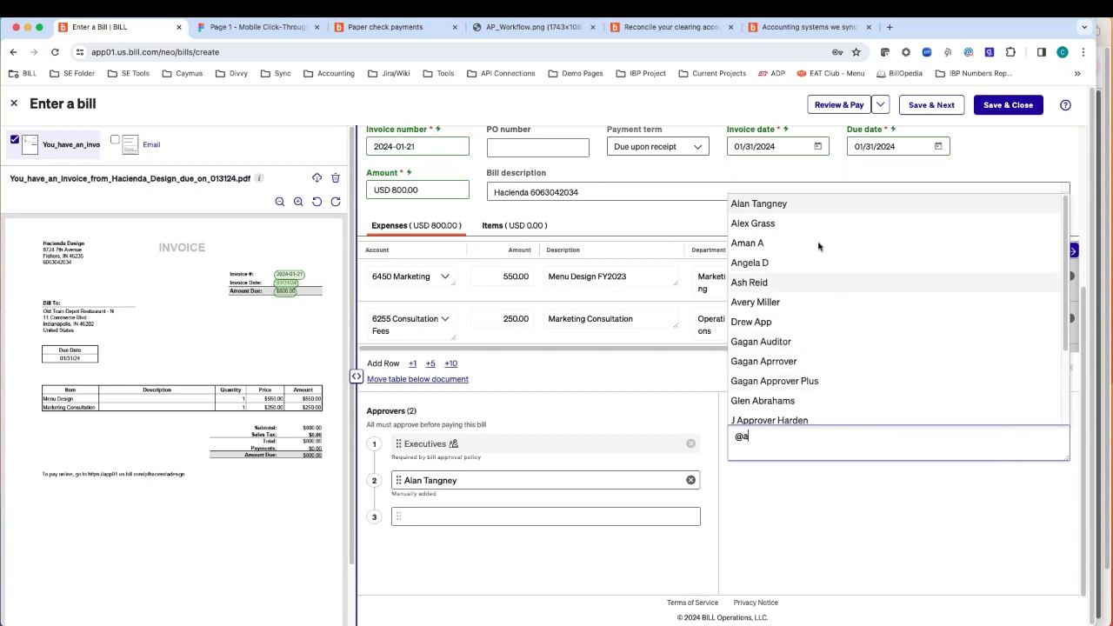
key("Return")
type("- note")
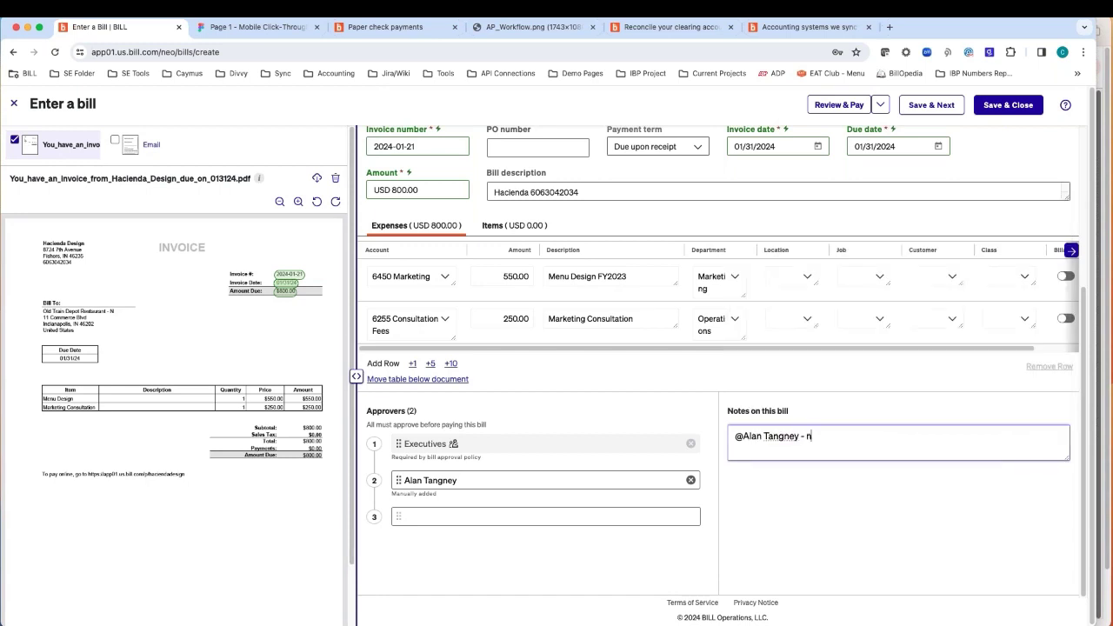
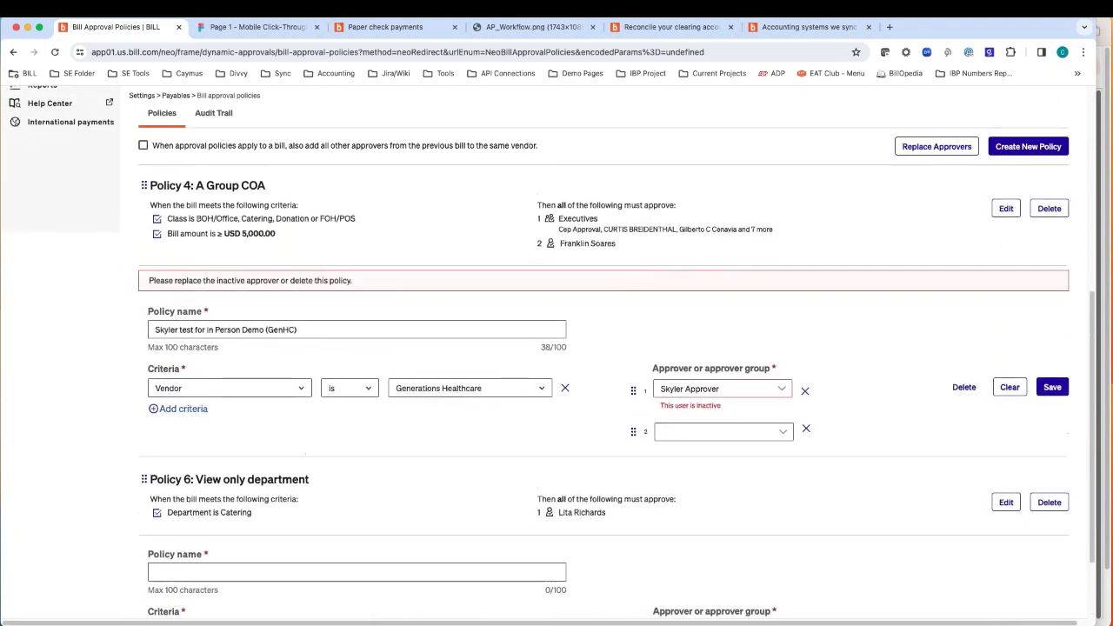
- Set the new approval policy's criterion to Vendor is 1099 Vendor, A&I Products, A1 Global Solutions, AAA International Worldwide and AAA Tree Service
left_click(301, 533)
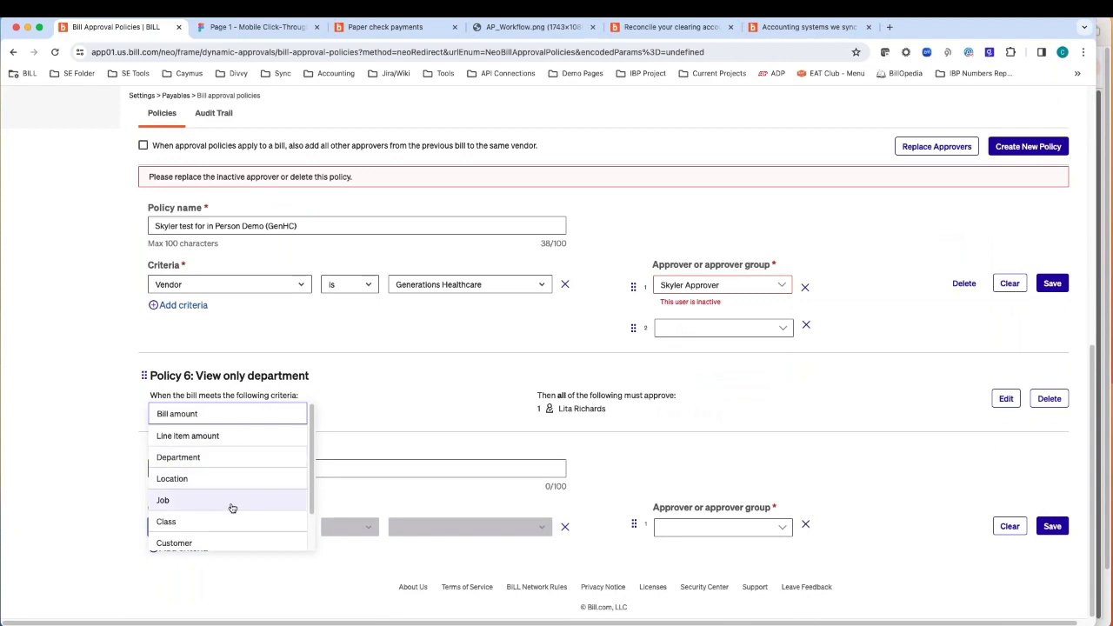
scroll(235, 539, "down", 2)
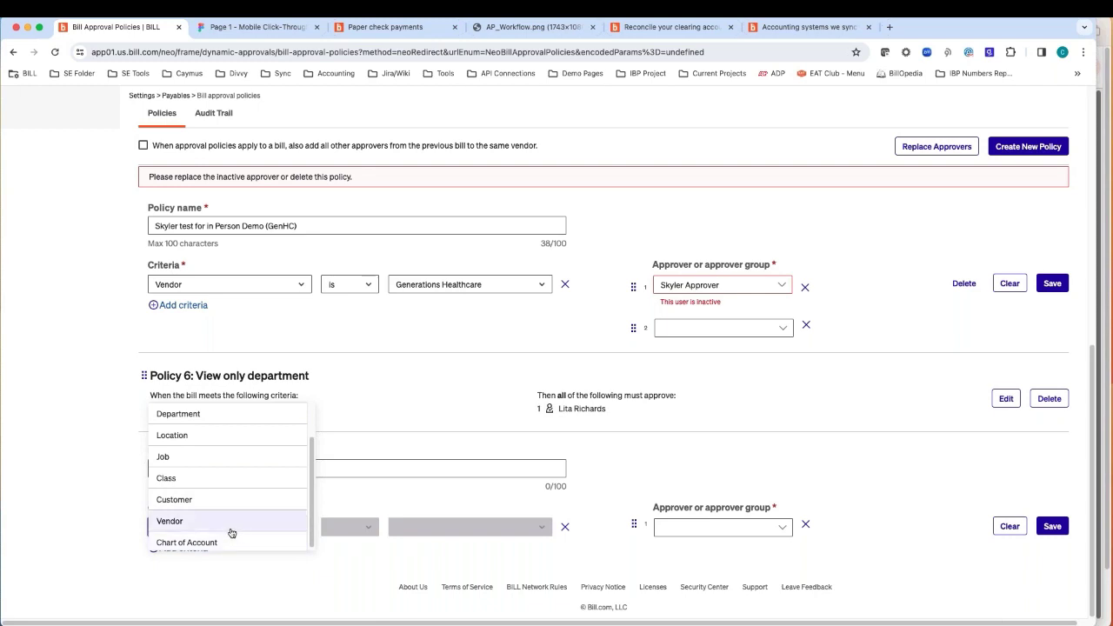
left_click(231, 530)
left_click(541, 527)
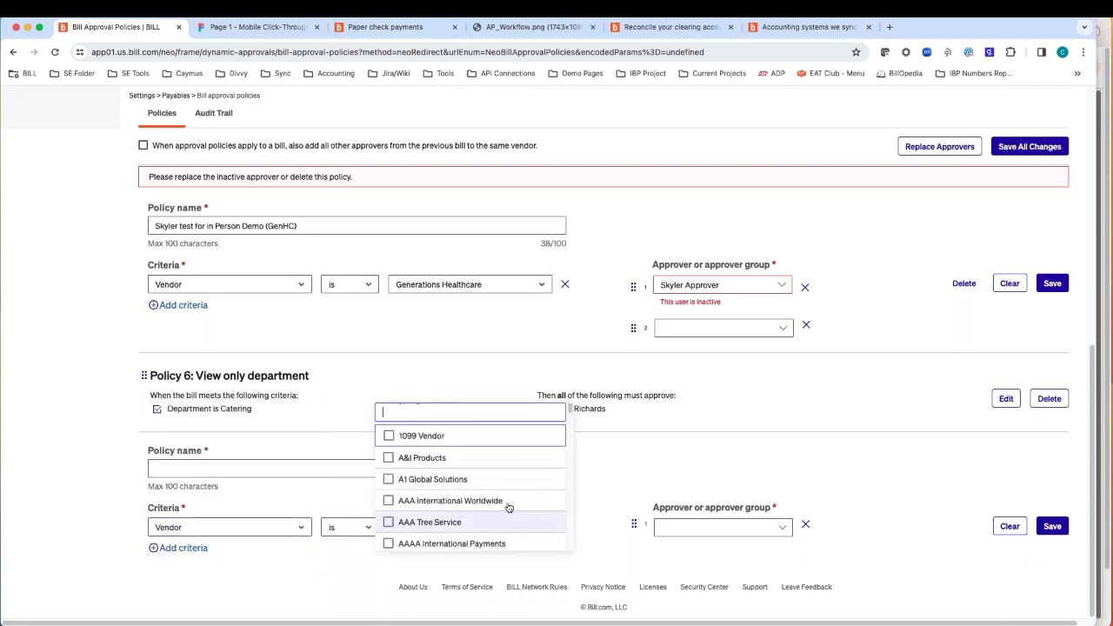
left_click(388, 436)
left_click(388, 457)
left_click(389, 479)
left_click(388, 501)
left_click(389, 522)
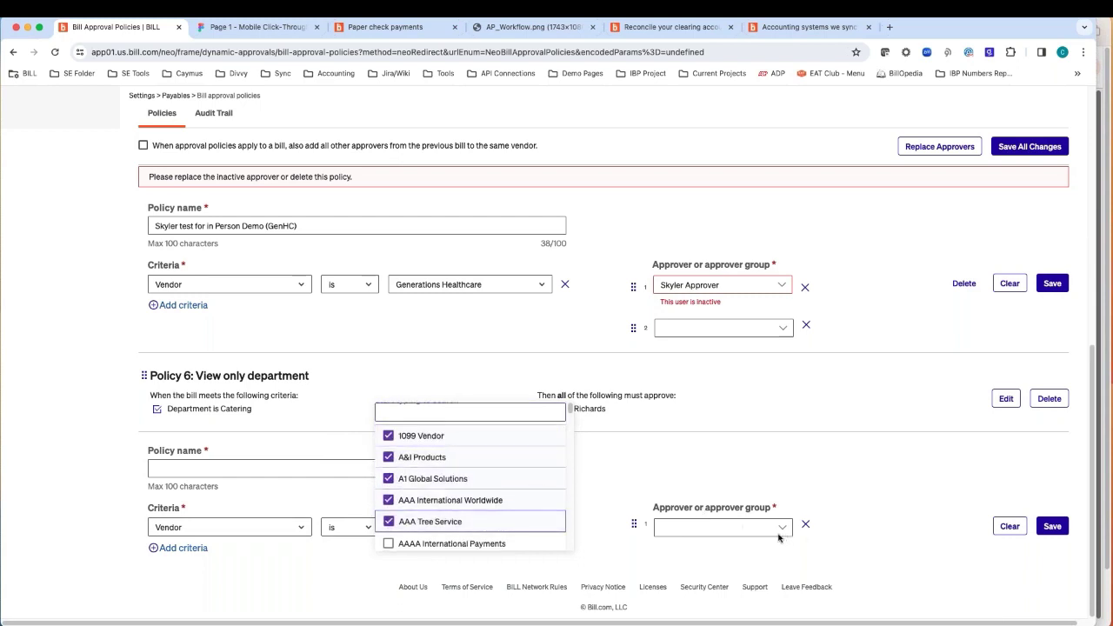
- Set the individual added to the bill earlier as the new policy's first approver
left_click(733, 525)
type("ala")
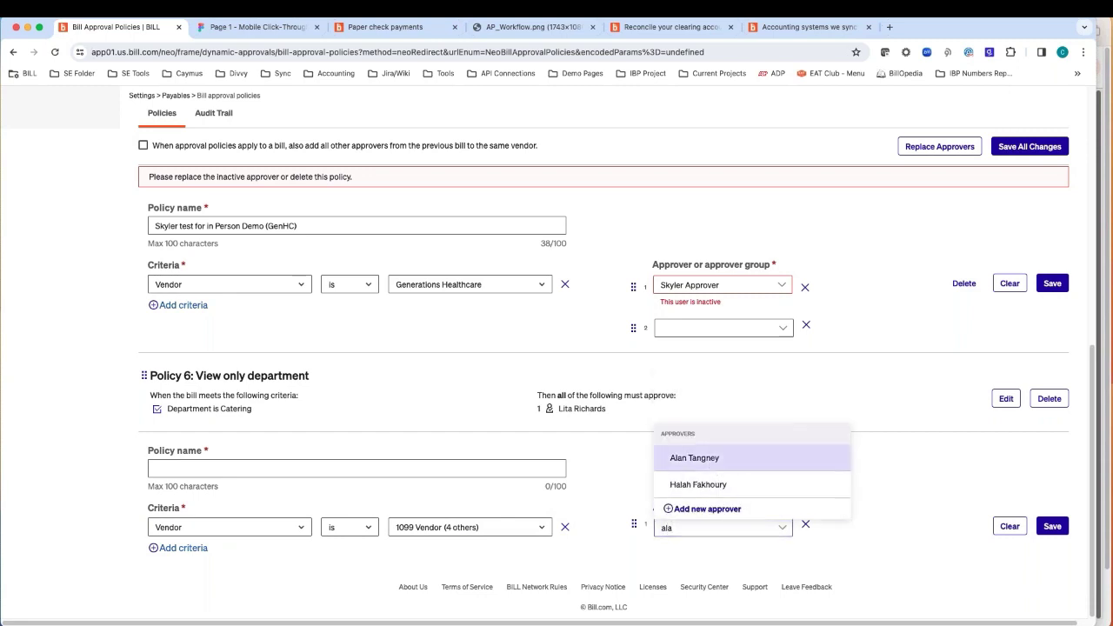
key("Return")
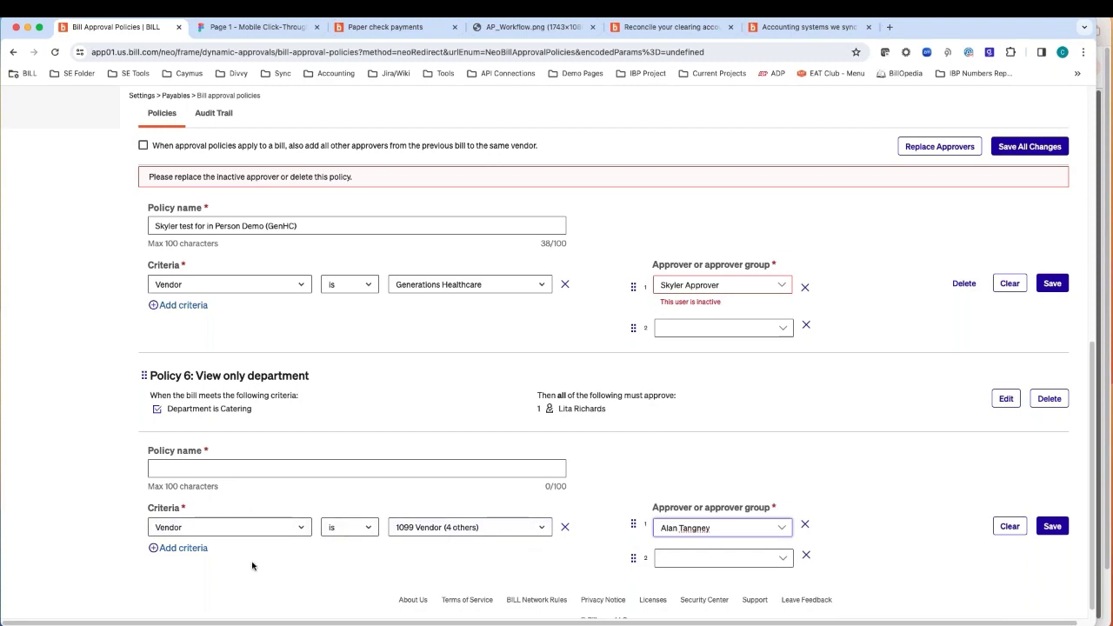
- Add a second criterion to the new policy requiring a bill amount ≥ 500
left_click(154, 549)
left_click(211, 564)
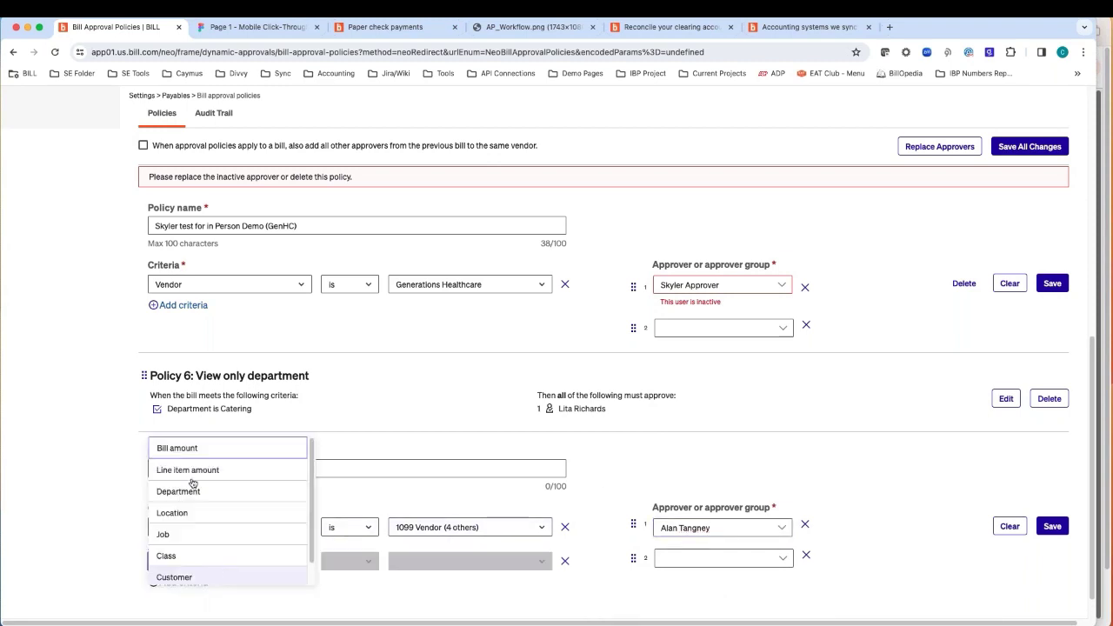
left_click(177, 448)
left_click(352, 561)
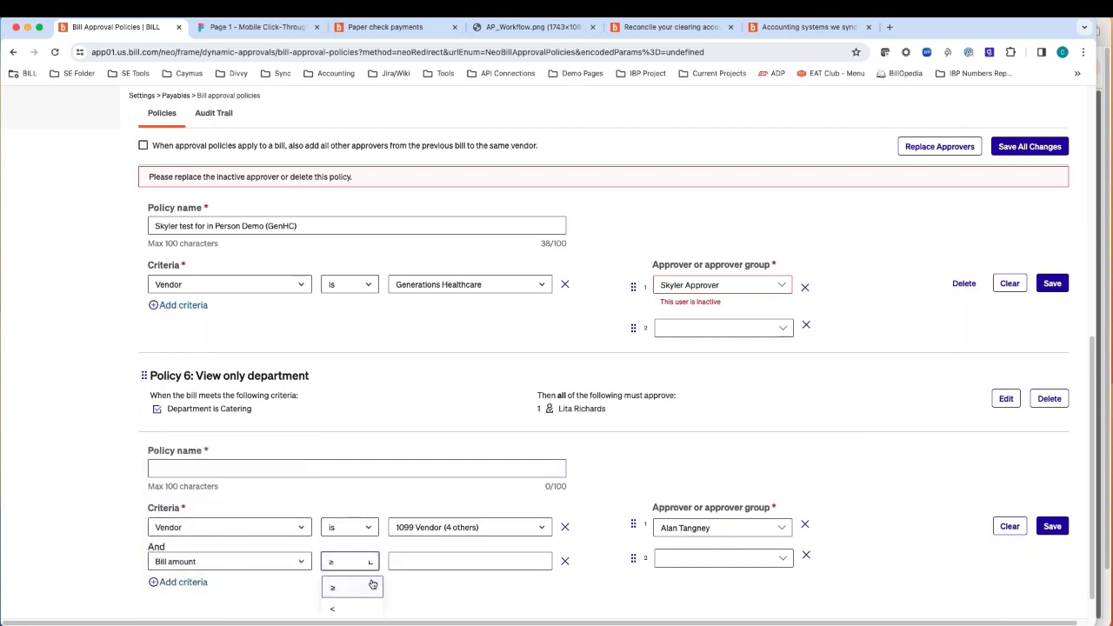
left_click(372, 584)
left_click(413, 562)
type("500")
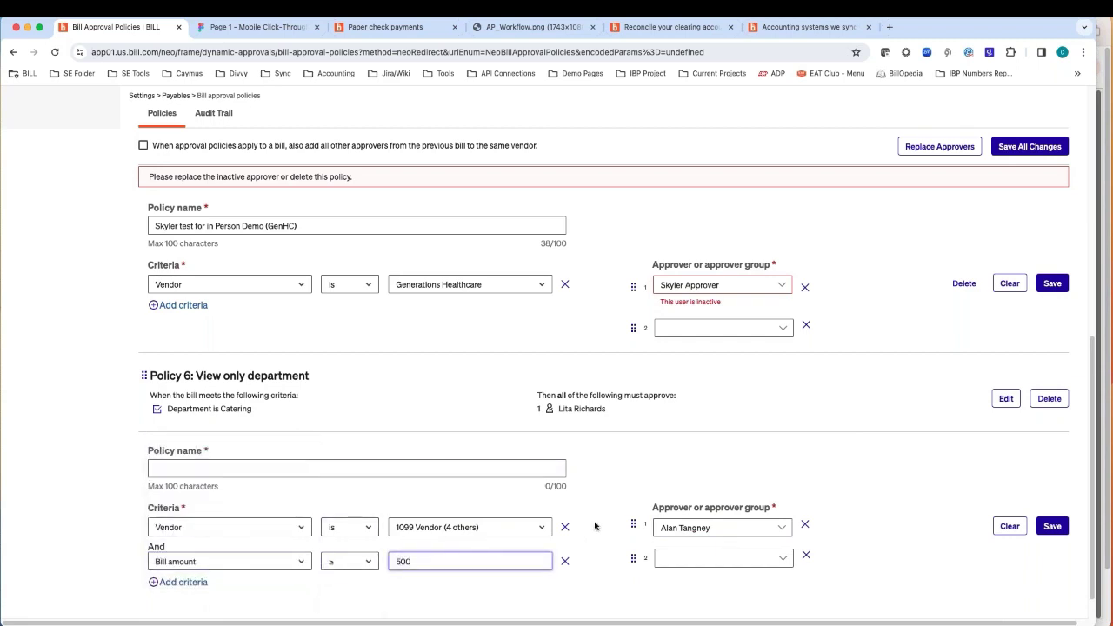
- Set the Finance group as the new policy's second approver
left_click(766, 557)
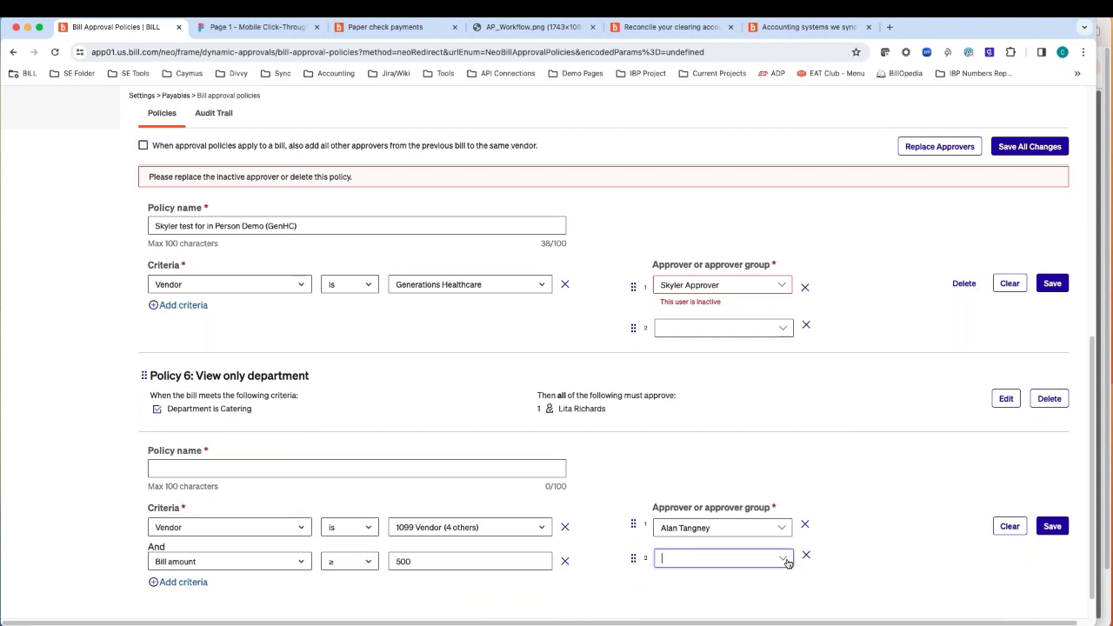
left_click(788, 559)
scroll(765, 540, "down", 2)
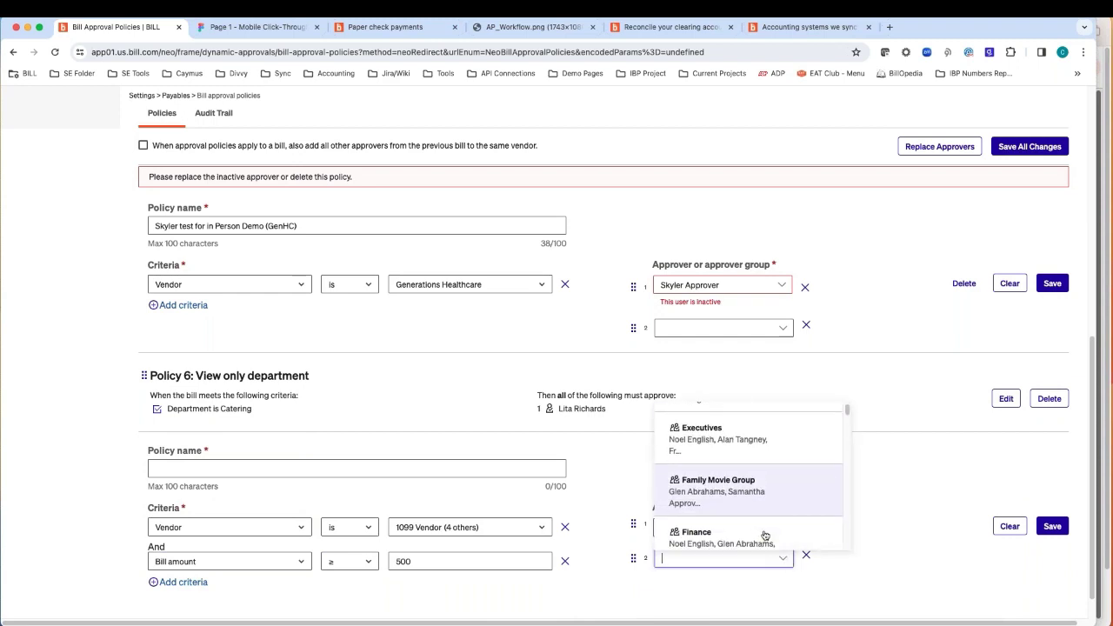
left_click(766, 532)
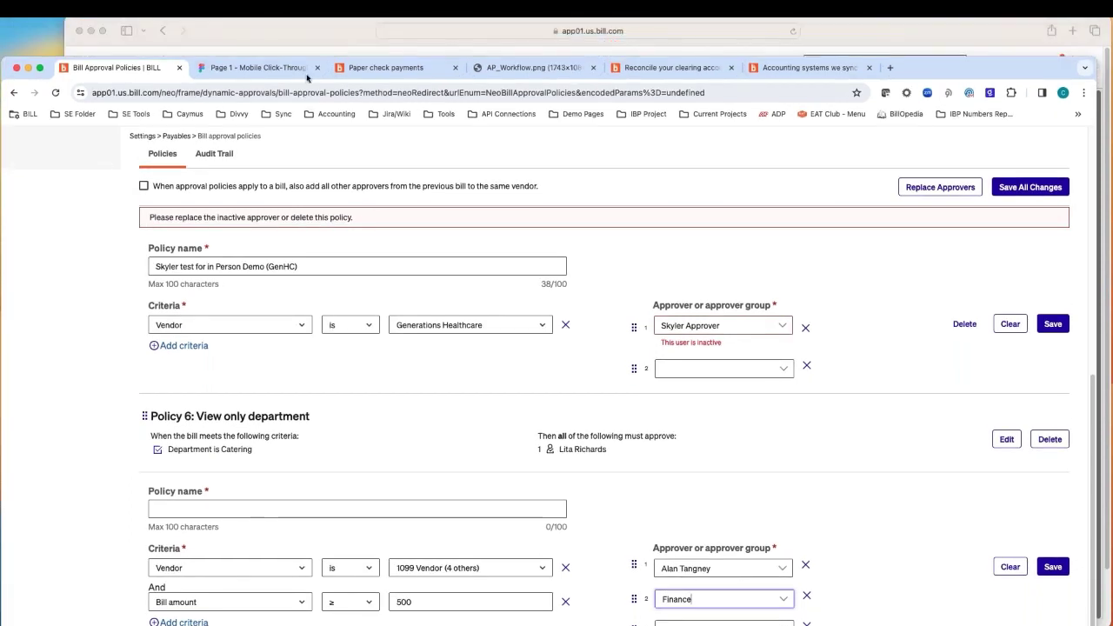
- Switch to the other browser window showing the Approvals list and reposition it over the policies window
left_click(302, 45)
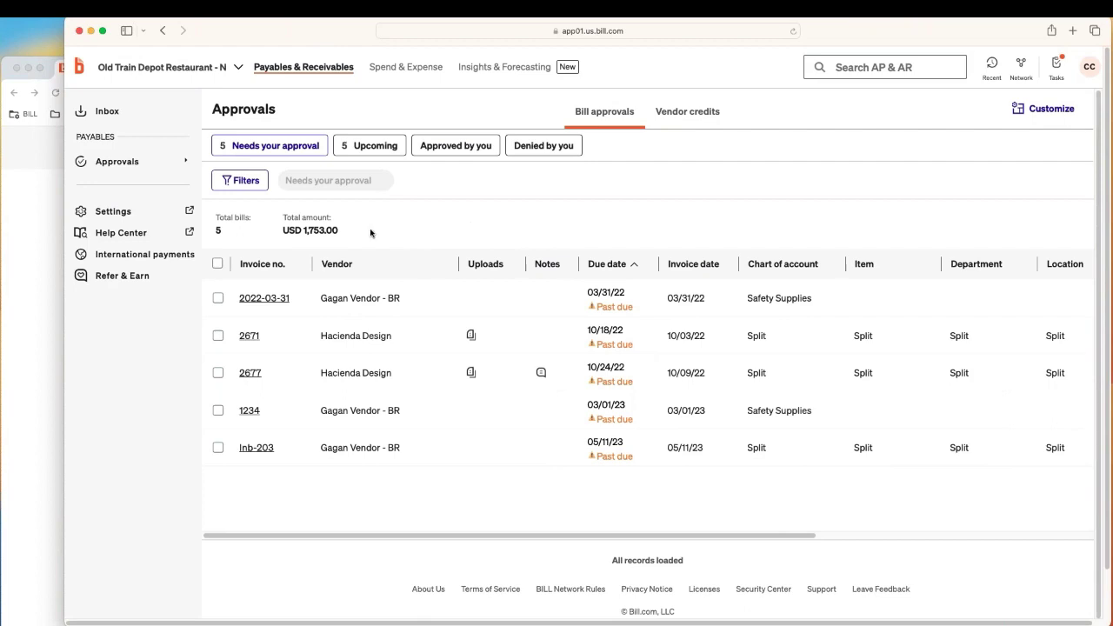
left_click_drag(62, 21, 16, 19)
mouse_move(67, 166)
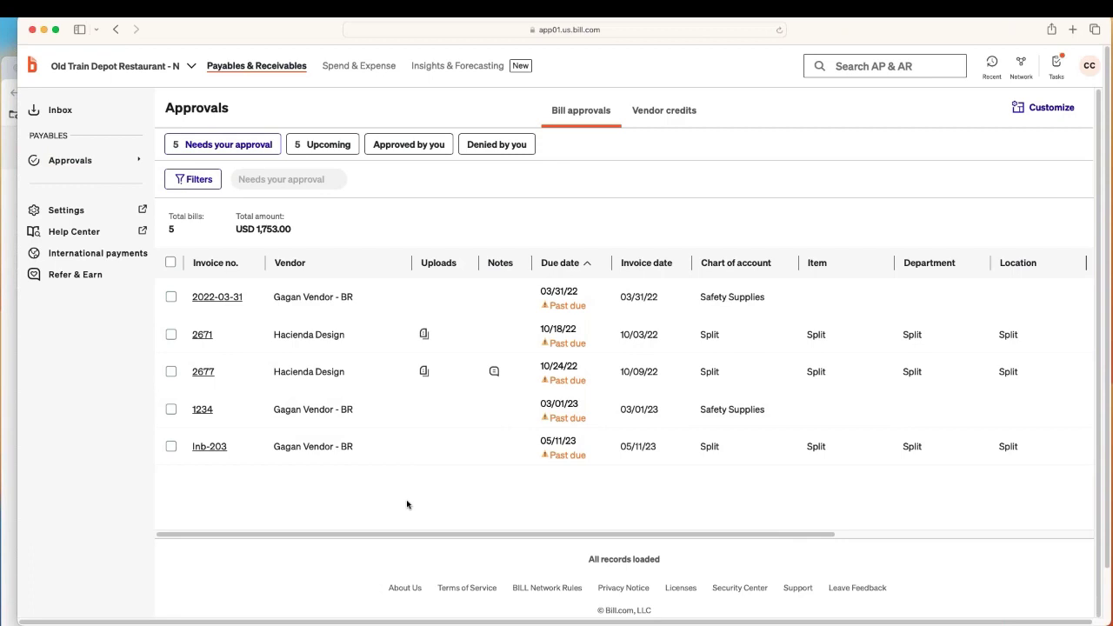
- Select the two earliest-due bills needing approval and look through the list's remaining columns, including bill type and amount
left_click(171, 296)
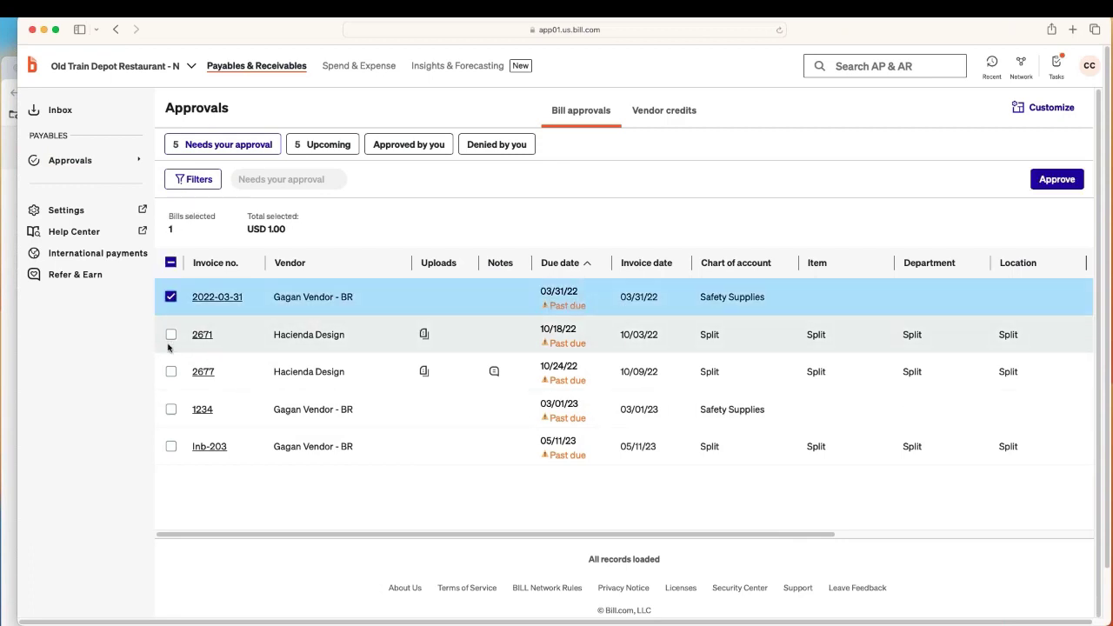
left_click(170, 334)
left_click_drag(251, 536, 574, 551)
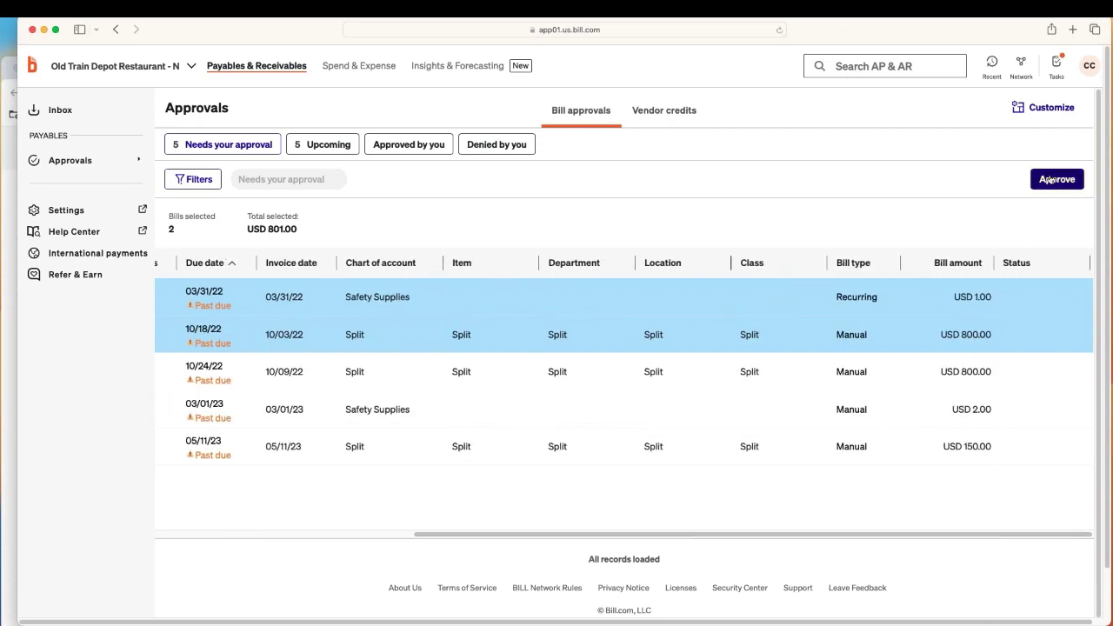
left_click_drag(602, 537, 241, 527)
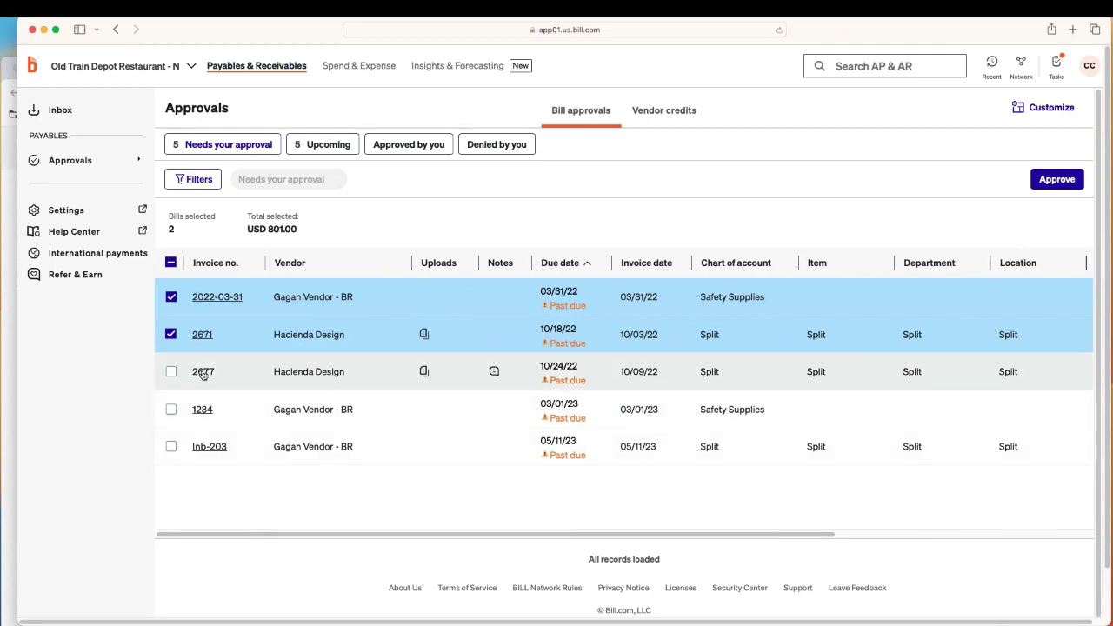
- Open Hacienda Design bill 2677 from the approvals list and draft a new note reading "Notes"
left_click(202, 372)
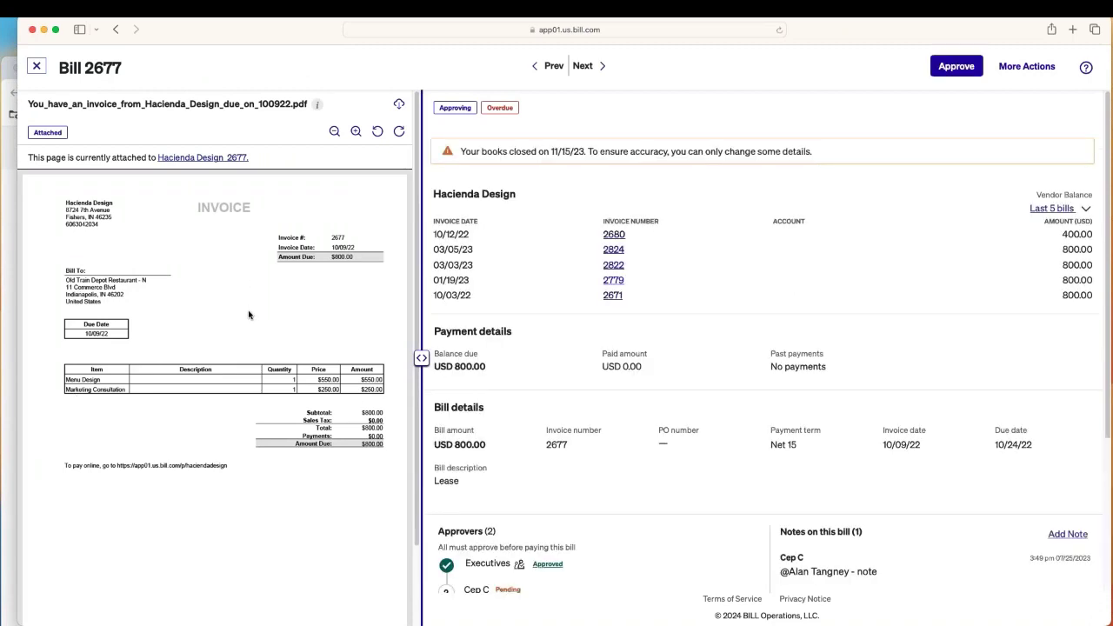
scroll(783, 322, "down", 2)
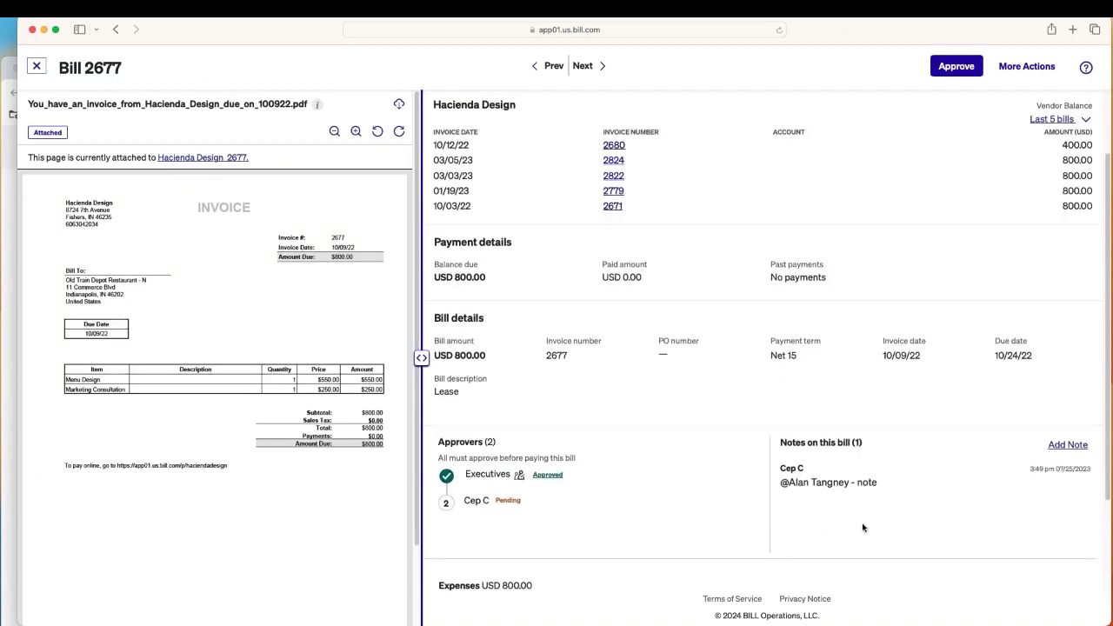
left_click(1065, 445)
left_click(871, 480)
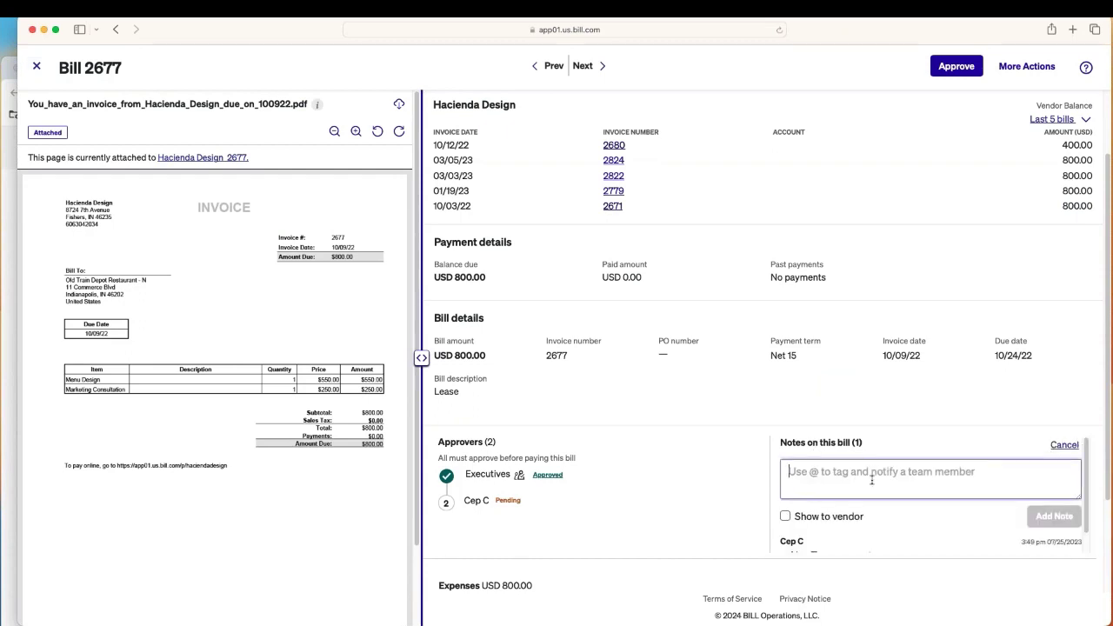
type("Notes")
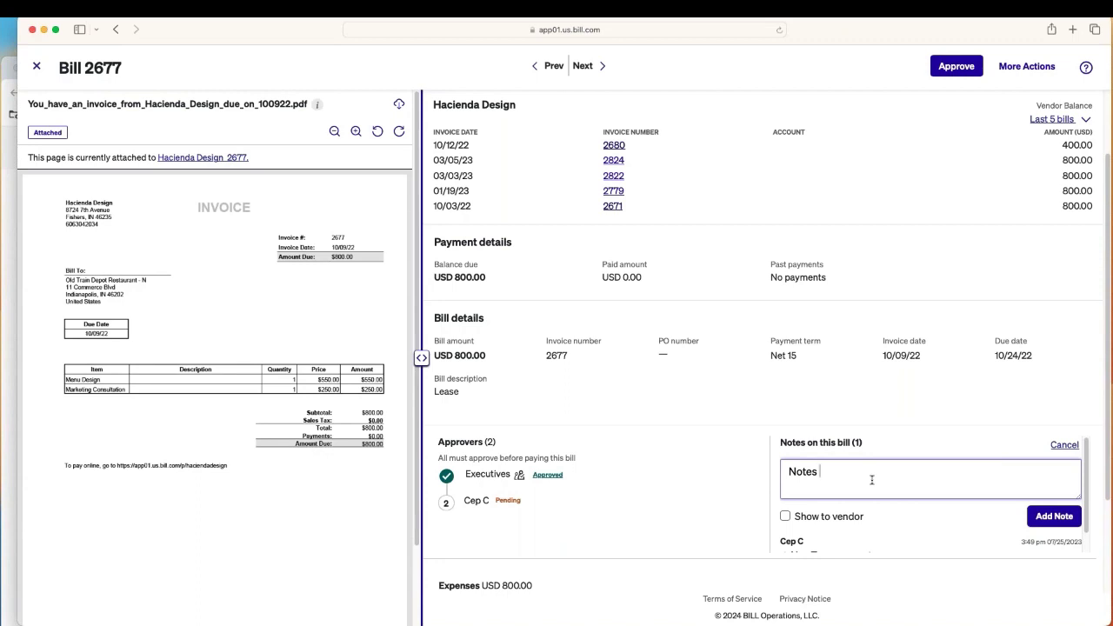
- View bill 2677's expense lines and show the additional actions available besides approving
scroll(658, 474, "down", 3)
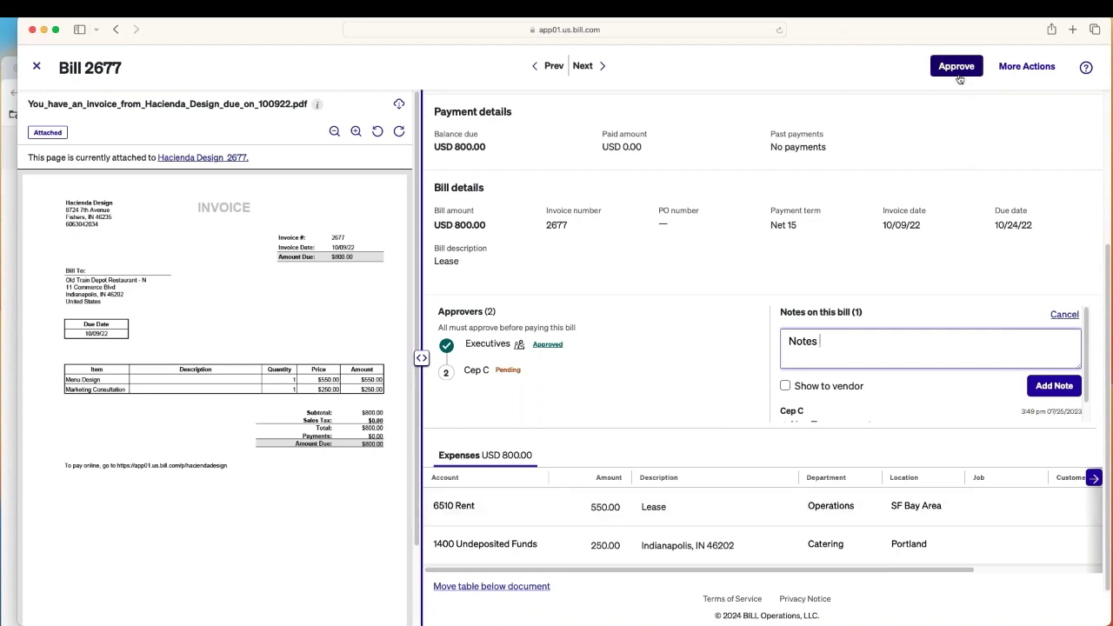
left_click(1013, 68)
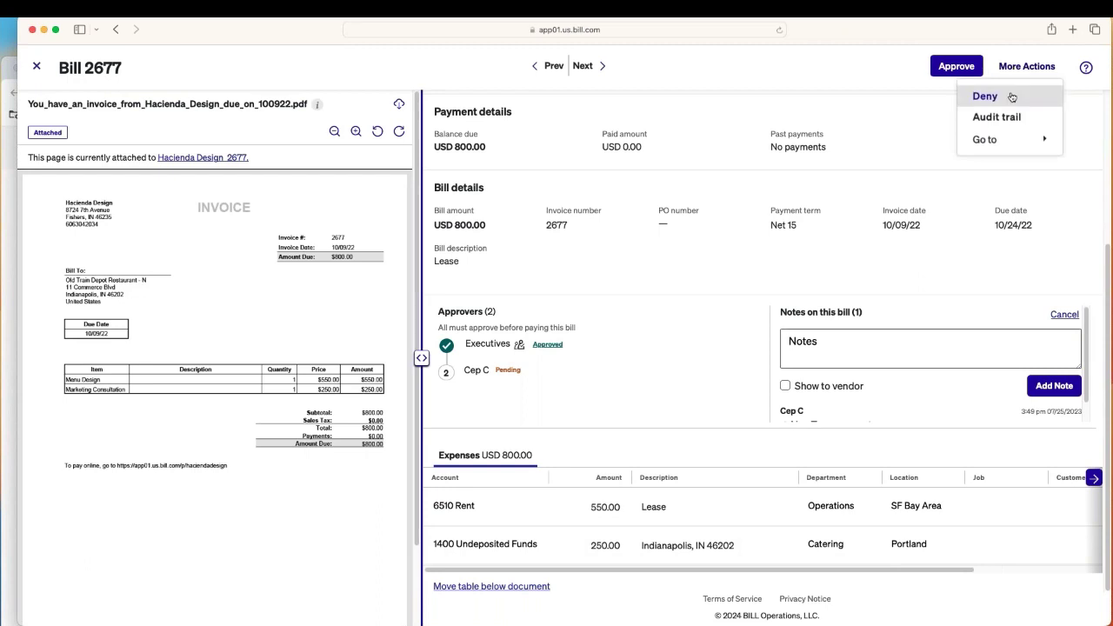
- Try denying bill 2677 with Data entry error as the reason, and cancel the denial at the comment field
left_click(985, 96)
left_click(570, 164)
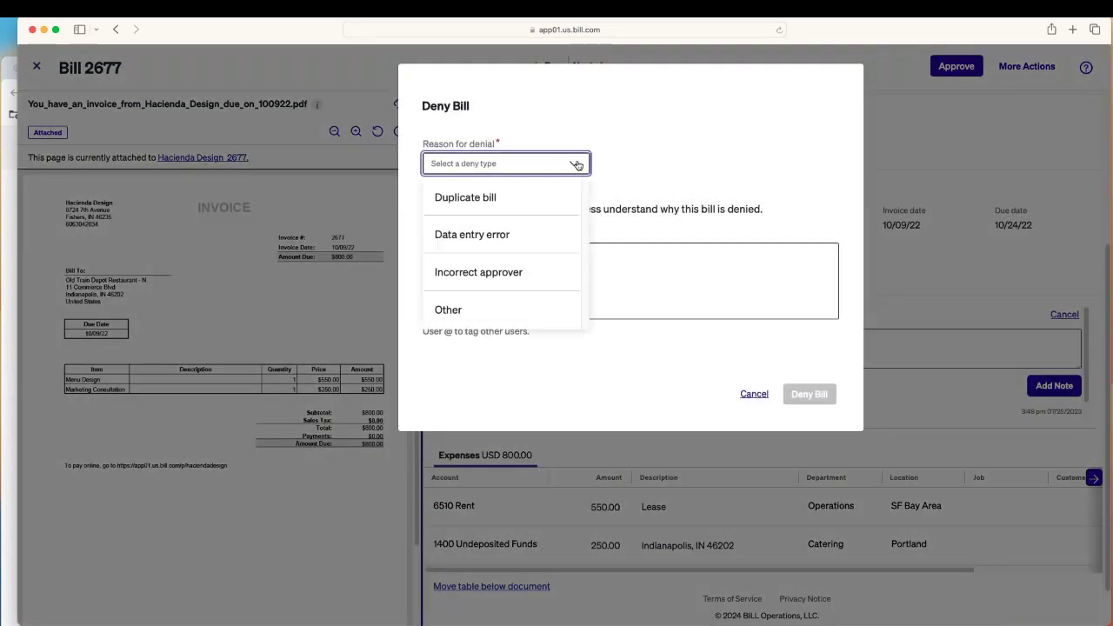
left_click(547, 229)
left_click(569, 289)
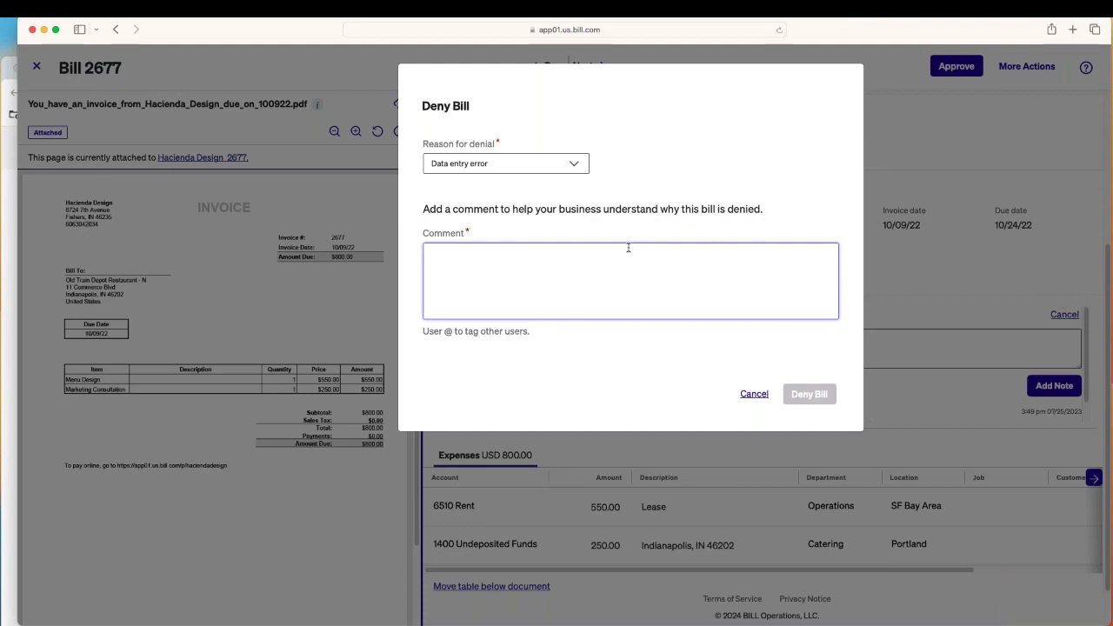
left_click(753, 393)
- Open bill 2677's audit trail and look through its older activity
left_click(1027, 66)
left_click(739, 358)
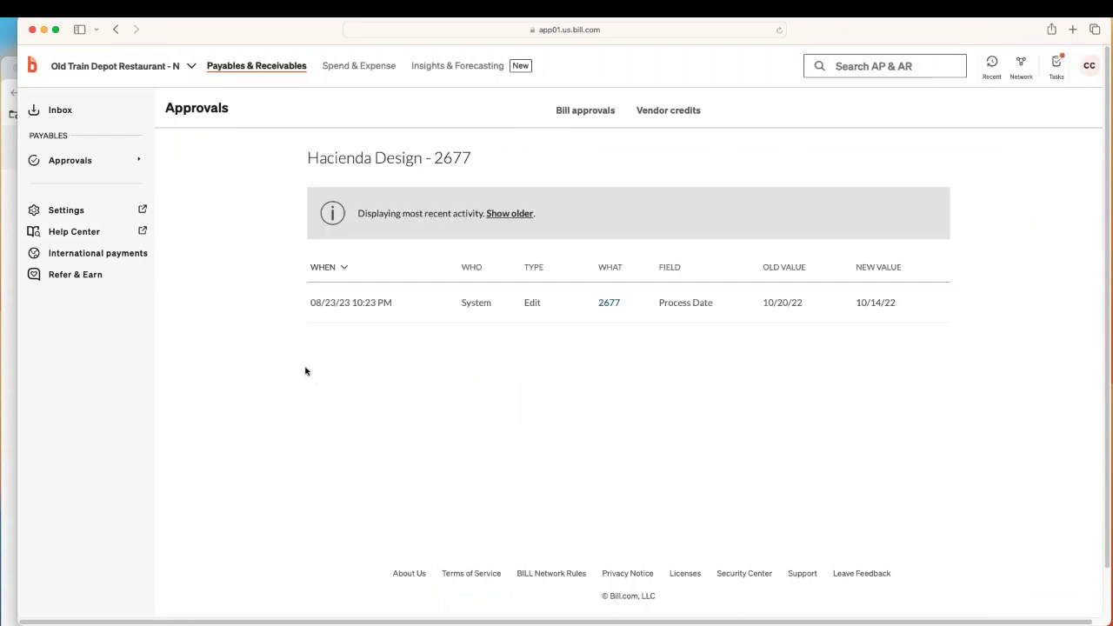
left_click(503, 214)
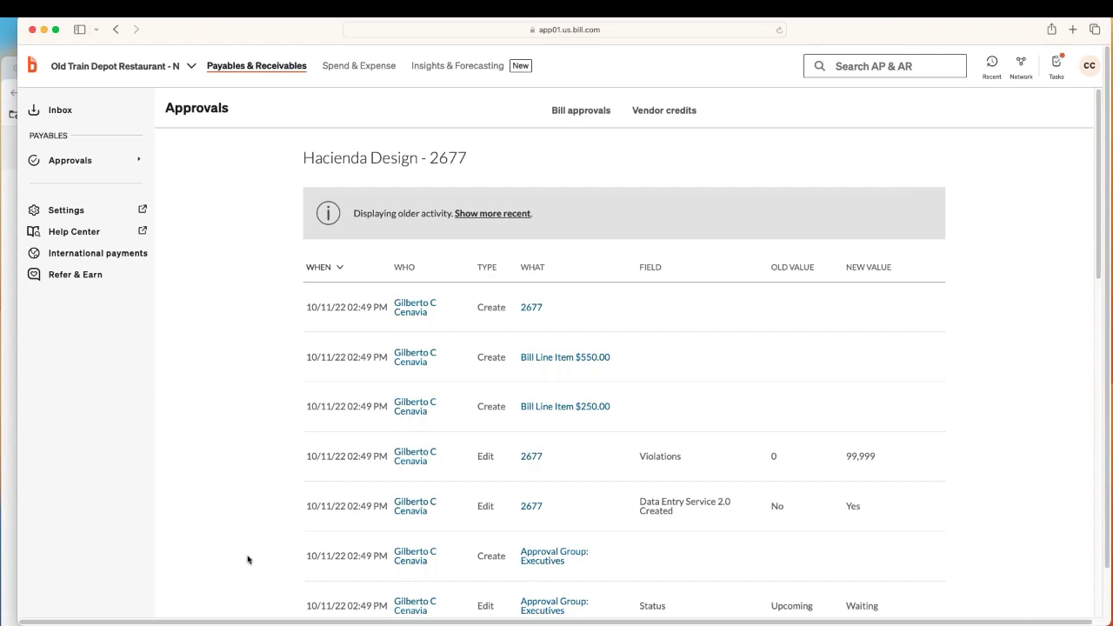
scroll(247, 559, "down", 5)
scroll(248, 559, "down", 3)
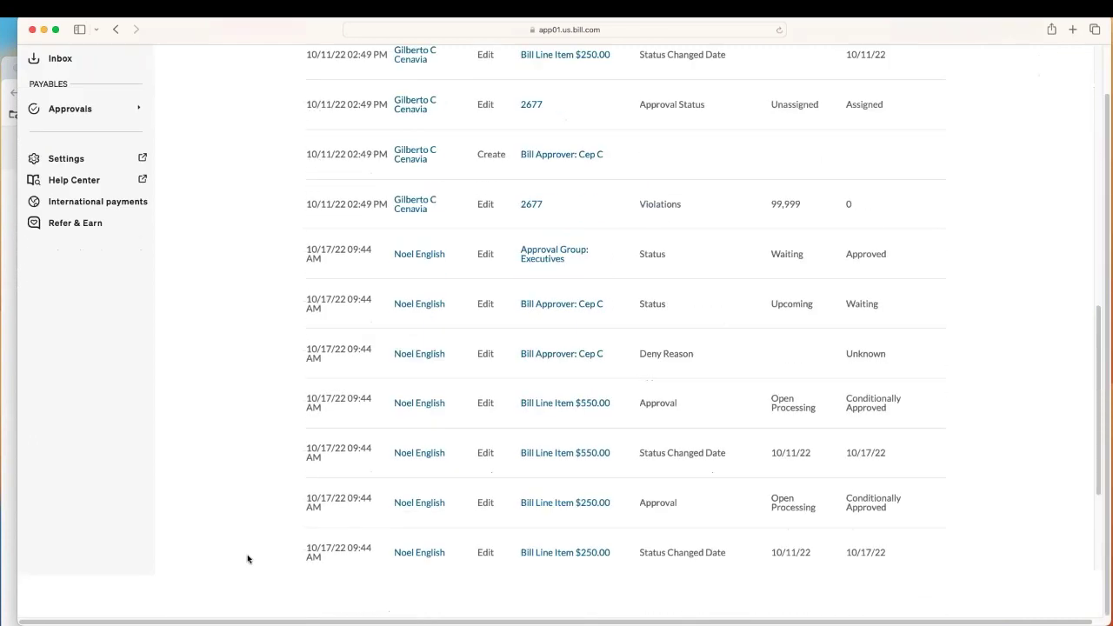
- Switch back to the bill approval policies window and open the task for paying the bills that are ready to be paid
left_click(3, 77)
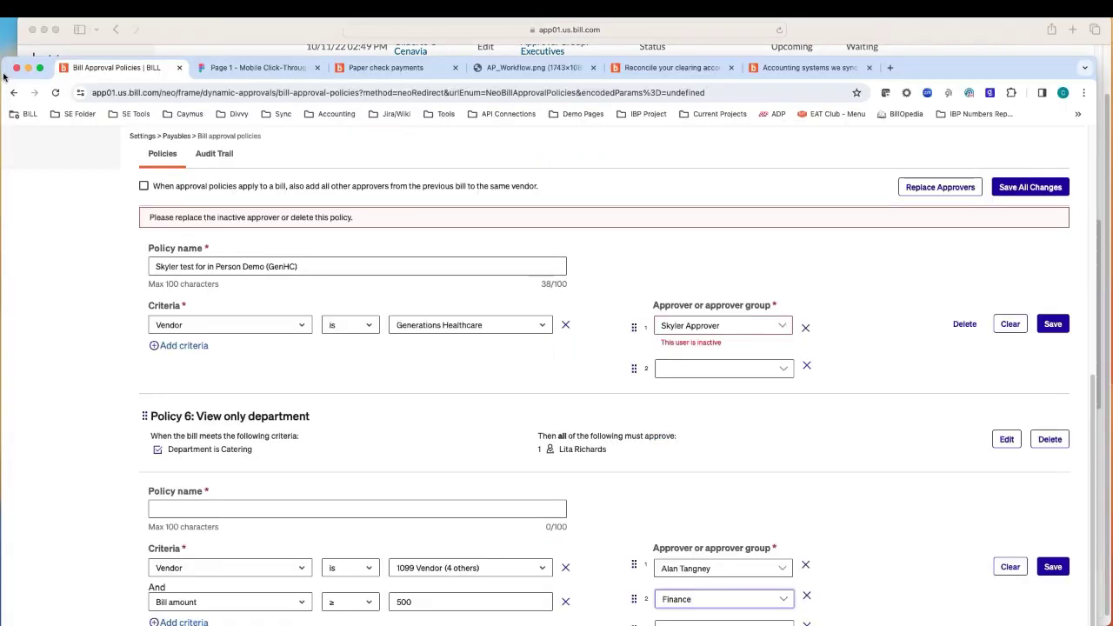
scroll(557, 391, "up", 2)
scroll(556, 392, "up", 10)
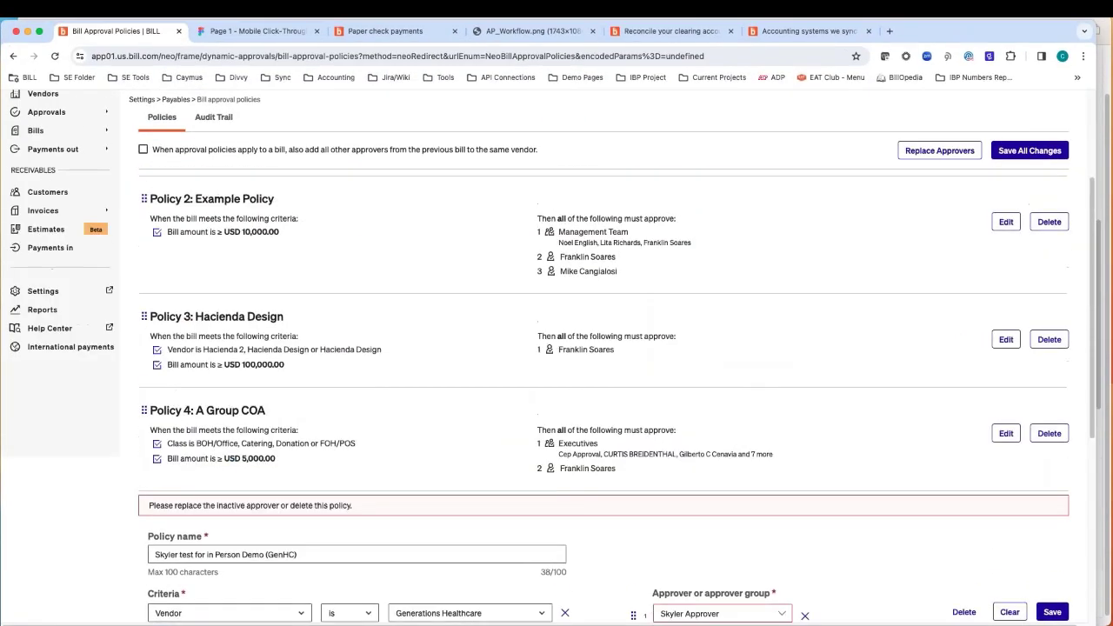
mouse_move(72, 310)
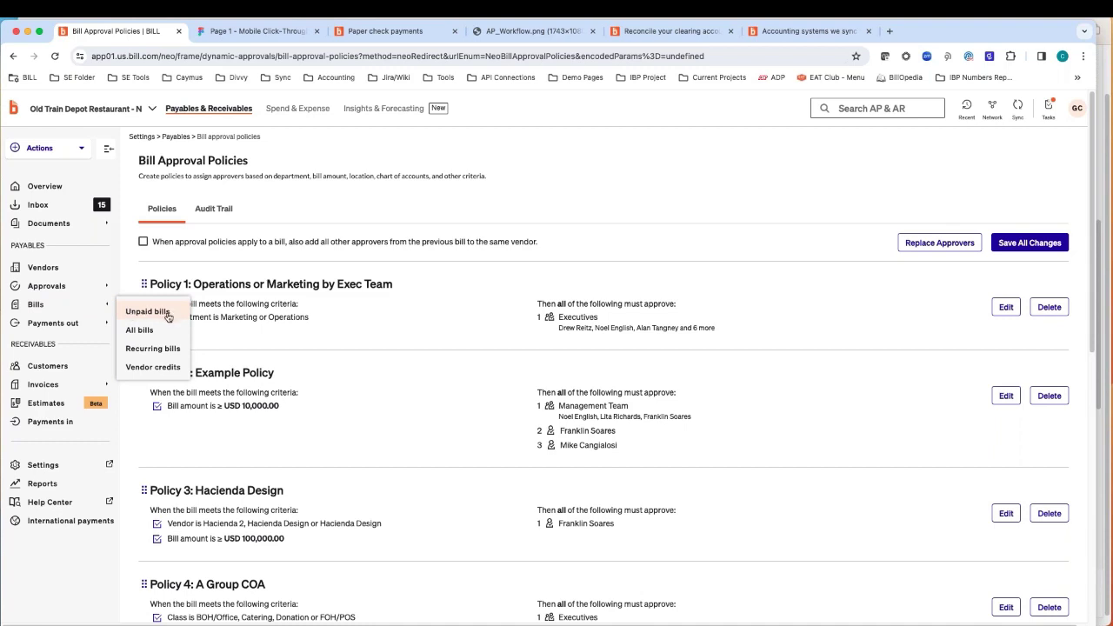
left_click(1050, 120)
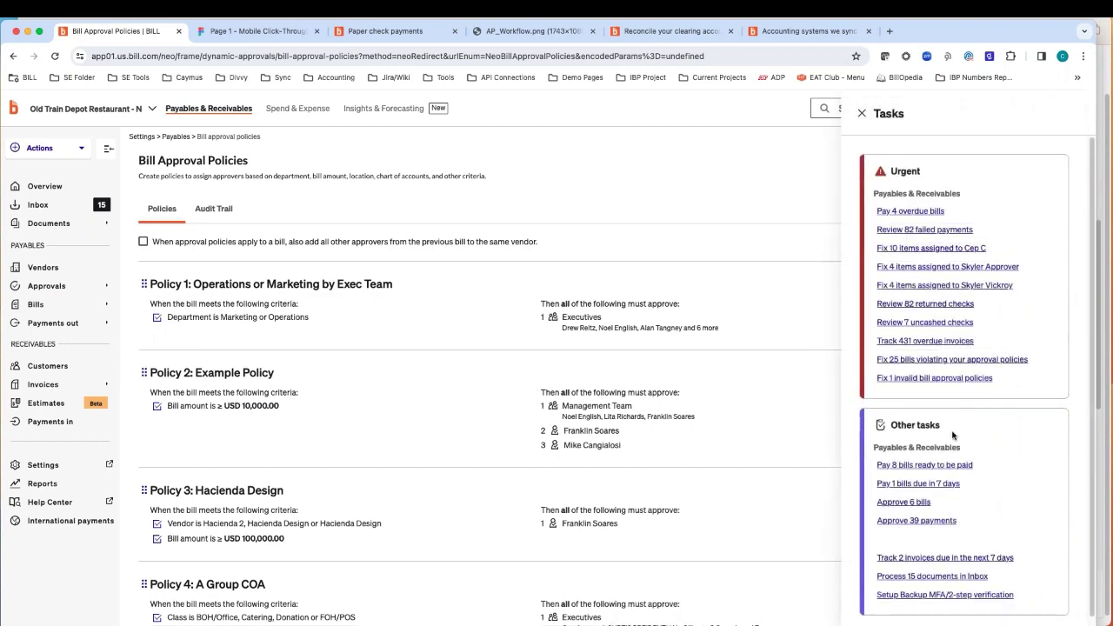
left_click(935, 466)
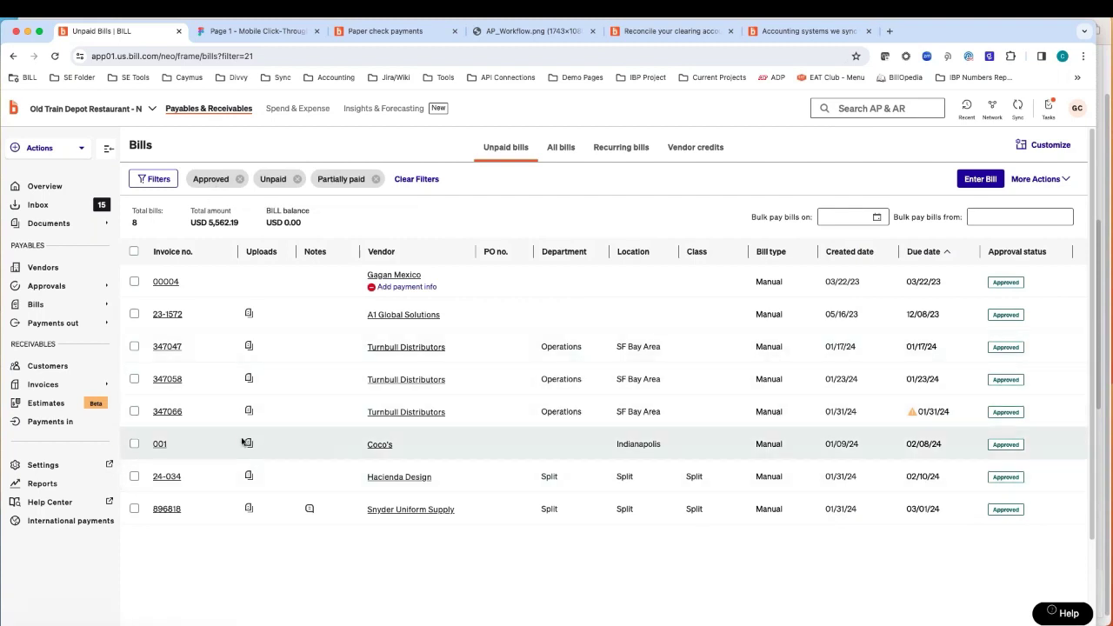
- Select bills 00004, 347047, 347066 and 24-034, and extend the selection to every bill in the list
left_click(134, 281)
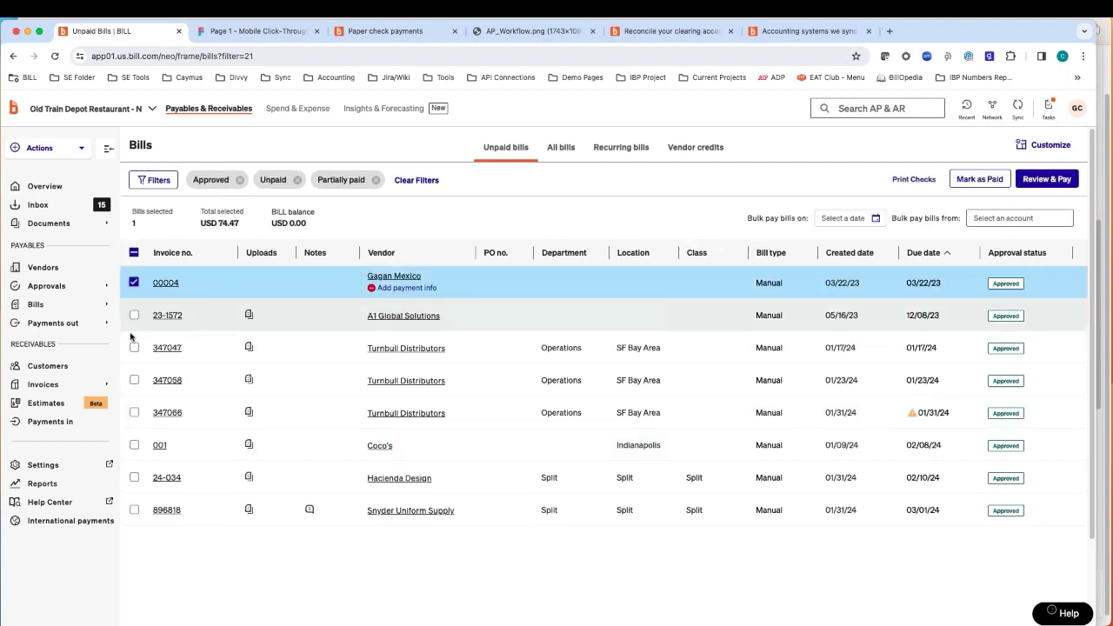
left_click(134, 347)
left_click(134, 413)
left_click(134, 478)
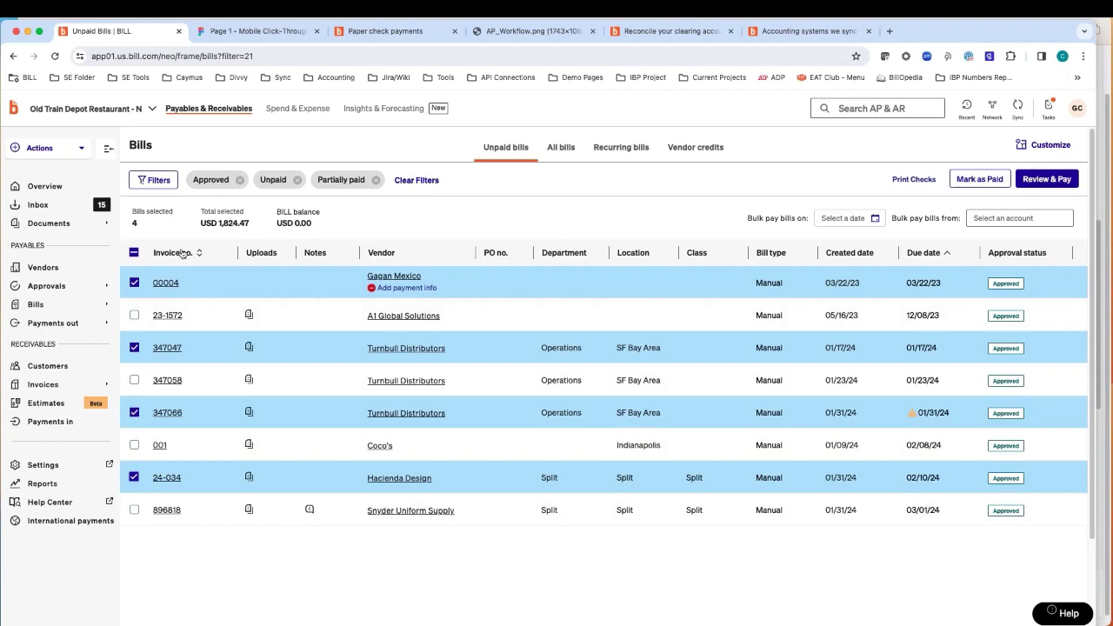
left_click(134, 254)
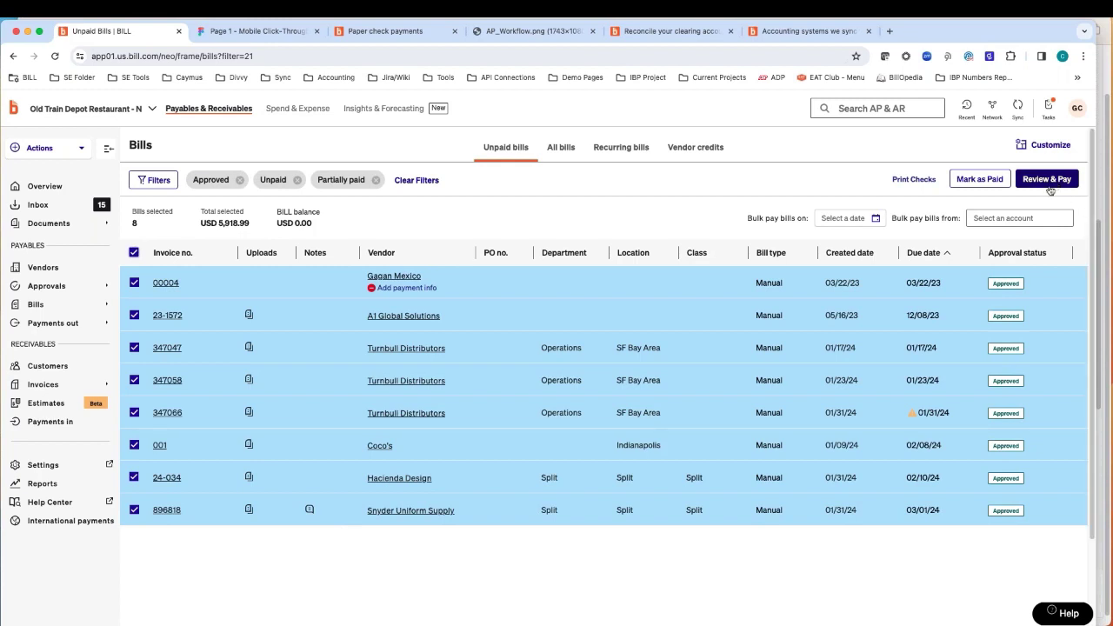
- Review the bills' process date, payment type, payment amount and pay-from columns, and clear the selection
scroll(499, 600, "down", 3)
left_click_drag(497, 537, 932, 527)
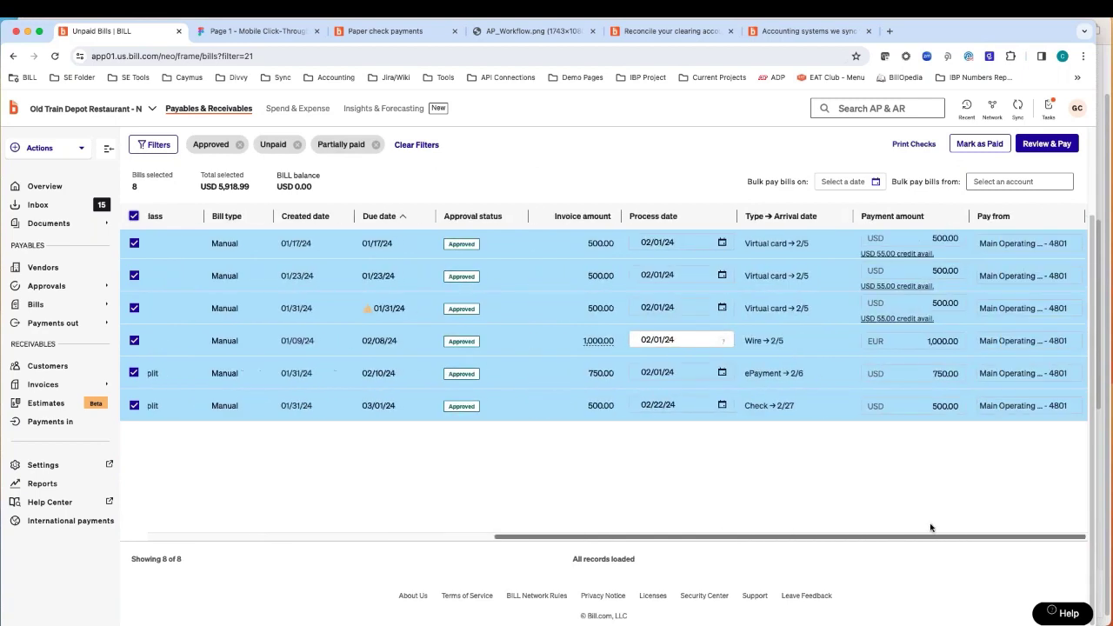
scroll(894, 496, "up", 1)
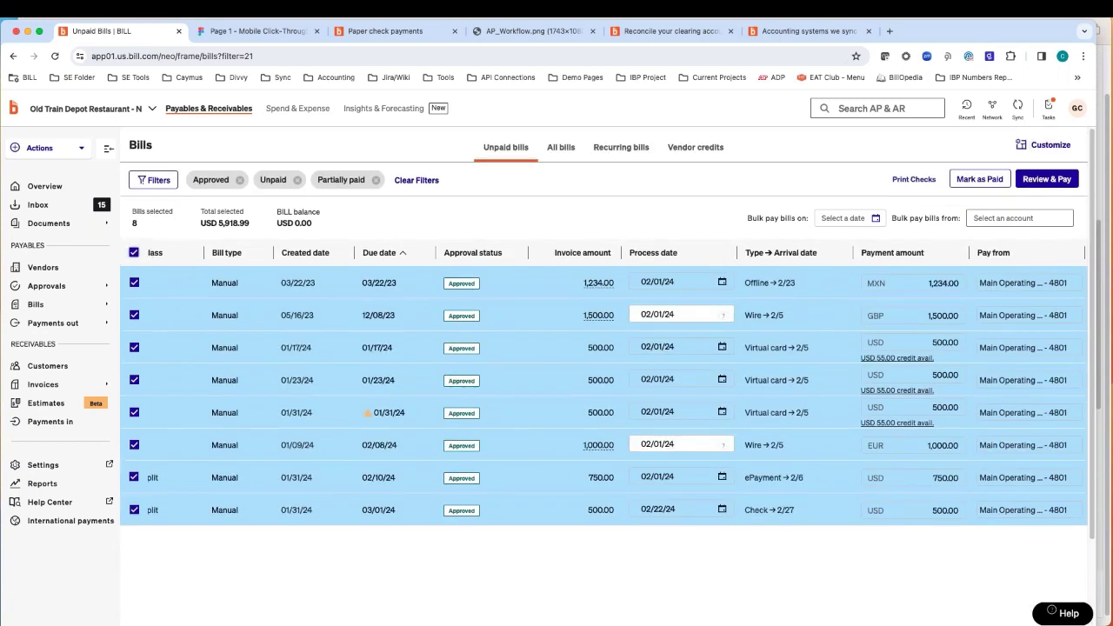
left_click(134, 253)
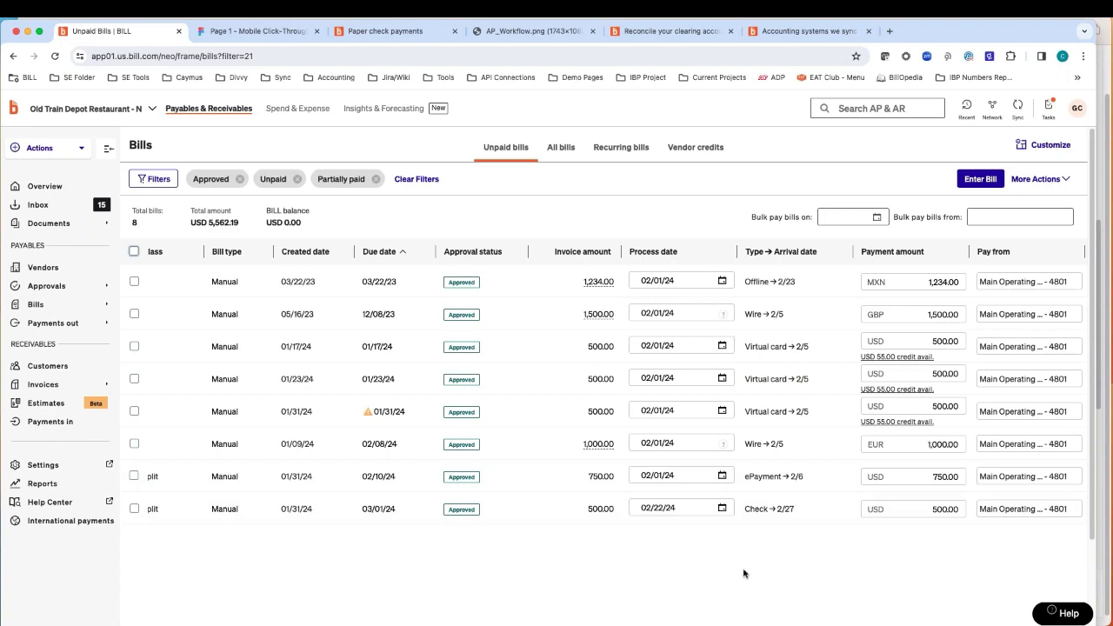
- Switch to the Paper check payments help article and examine the orange check sample and its stub at an enlarged size
left_click(356, 36)
scroll(311, 525, "down", 10)
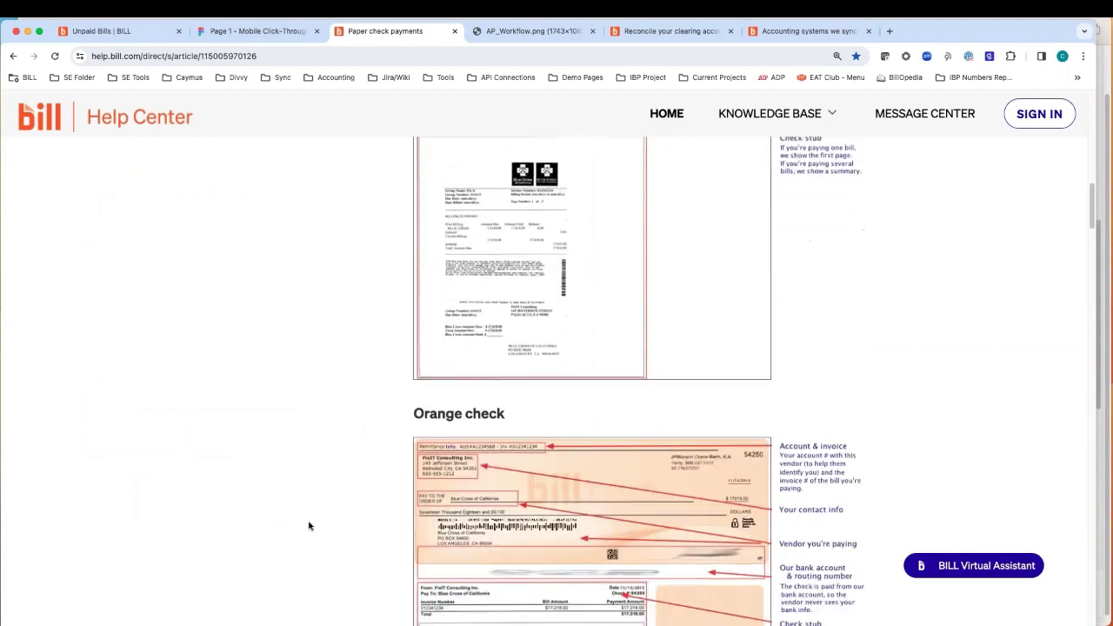
scroll(309, 525, "down", 4)
scroll(308, 525, "up", 1)
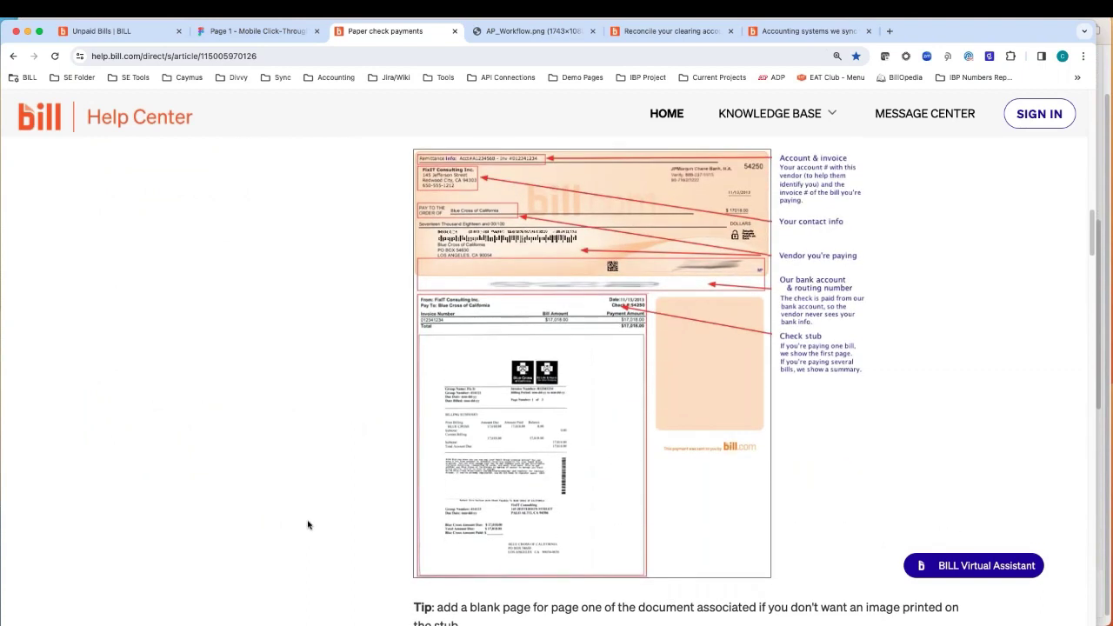
key("super+equal")
key("super+equal")
key("super+equal")
key("super+equal")
key("super+equal")
key("super+equal")
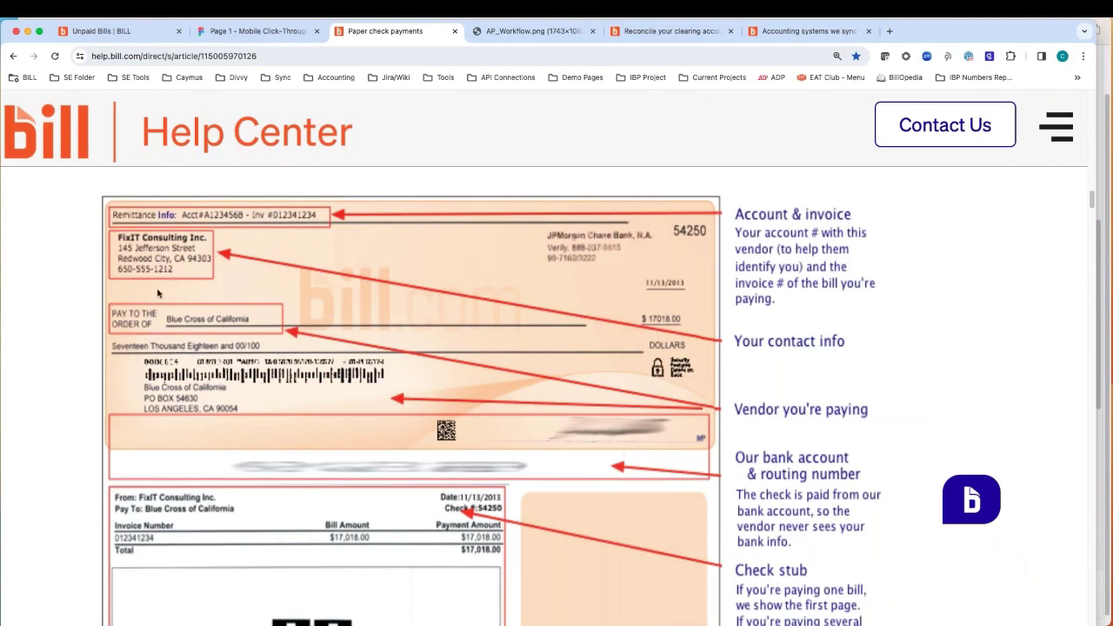
scroll(68, 509, "down", 3)
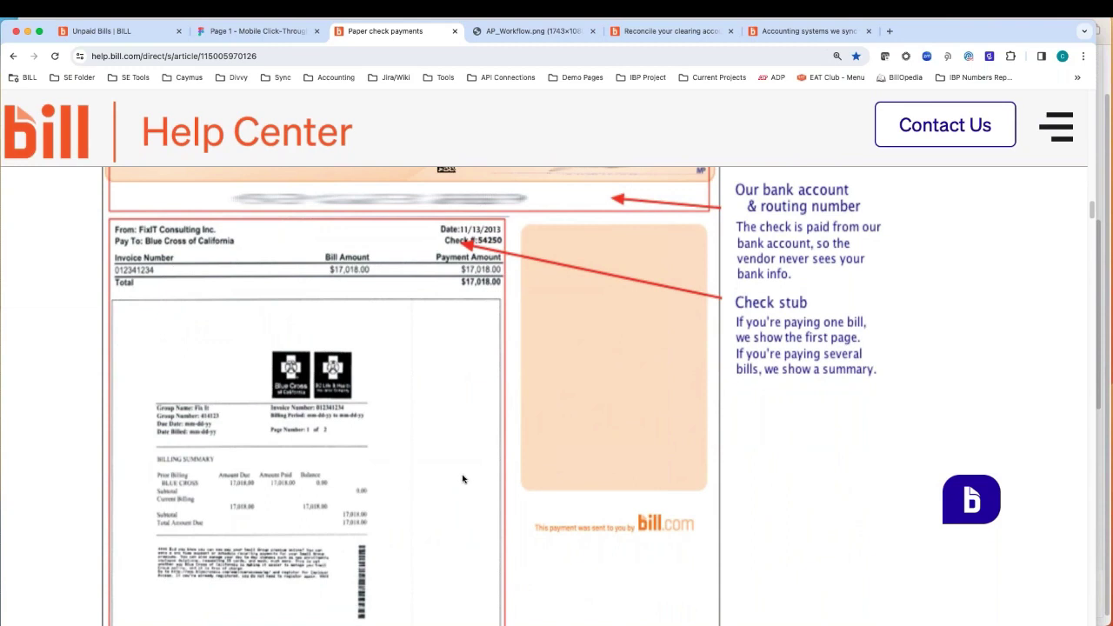
scroll(462, 479, "up", 5)
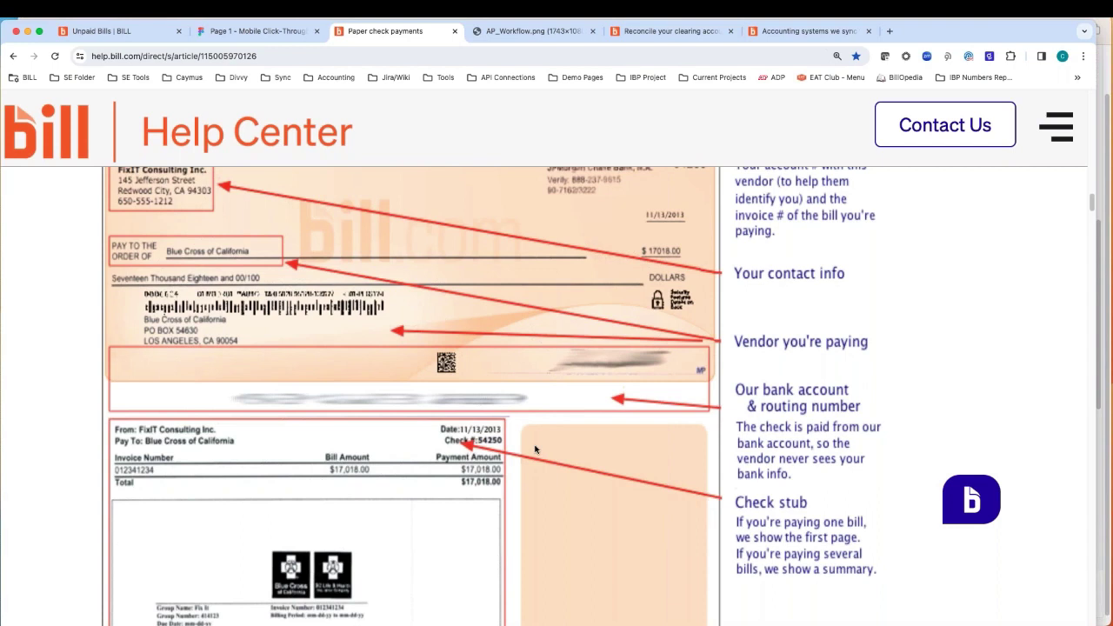
- Return to the unpaid bills page, go to the vendors list and open 1099 Vendor for editing
left_click(118, 33)
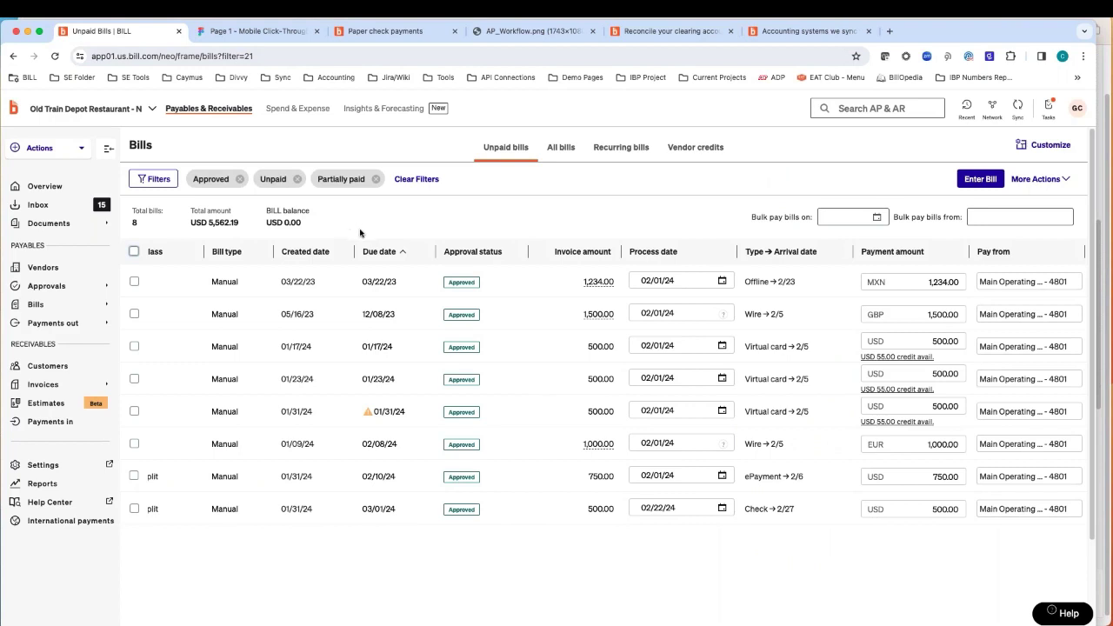
left_click(61, 267)
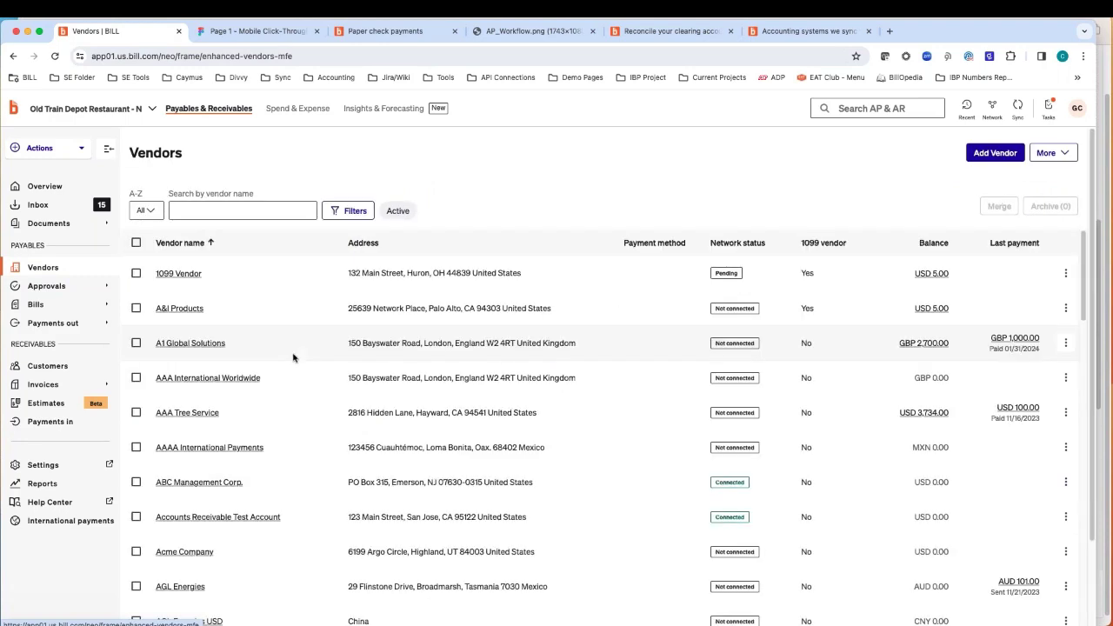
left_click(178, 273)
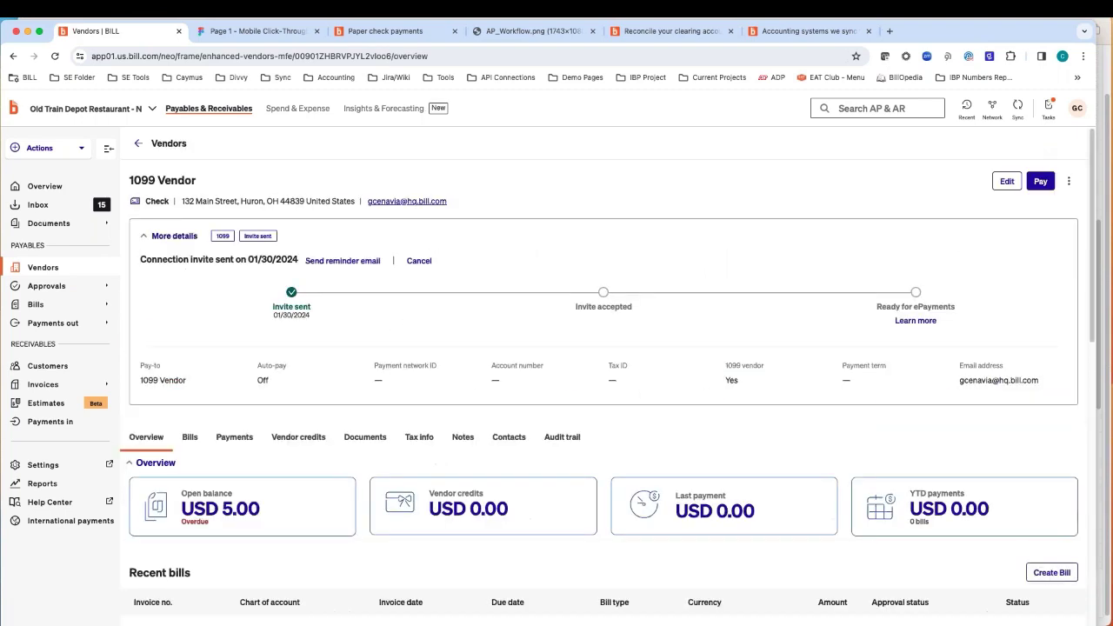
left_click(1007, 181)
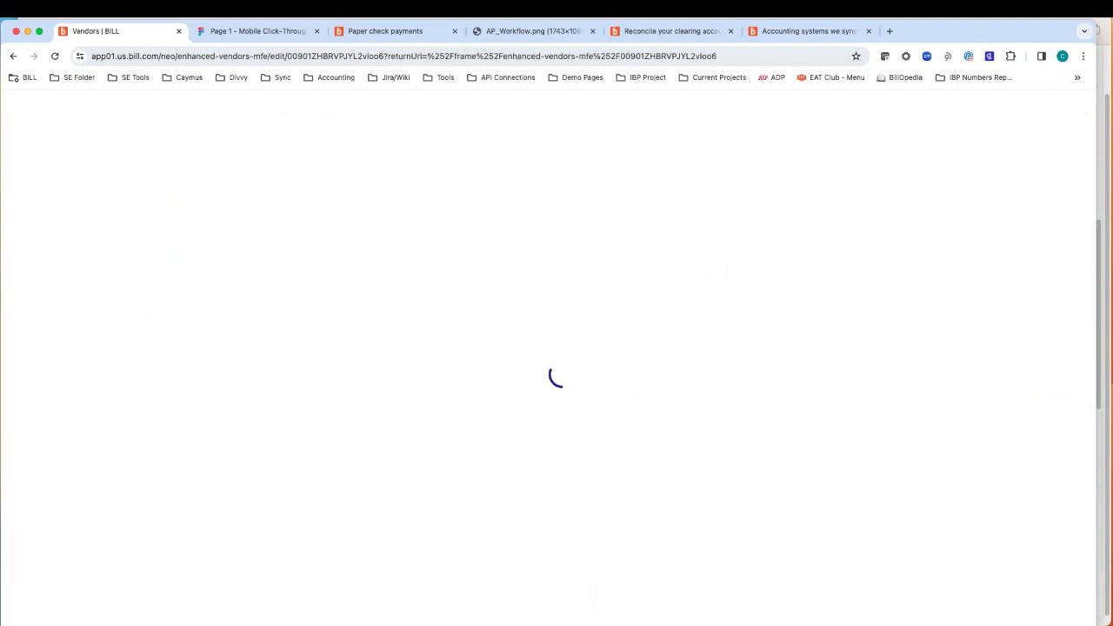
- Try the Bank deposit payment method with the BILL invitation enabled for 1099 Vendor, and close the form without saving
scroll(508, 464, "down", 3)
left_click(507, 439)
scroll(326, 489, "down", 3)
left_click(428, 426)
scroll(327, 490, "down", 5)
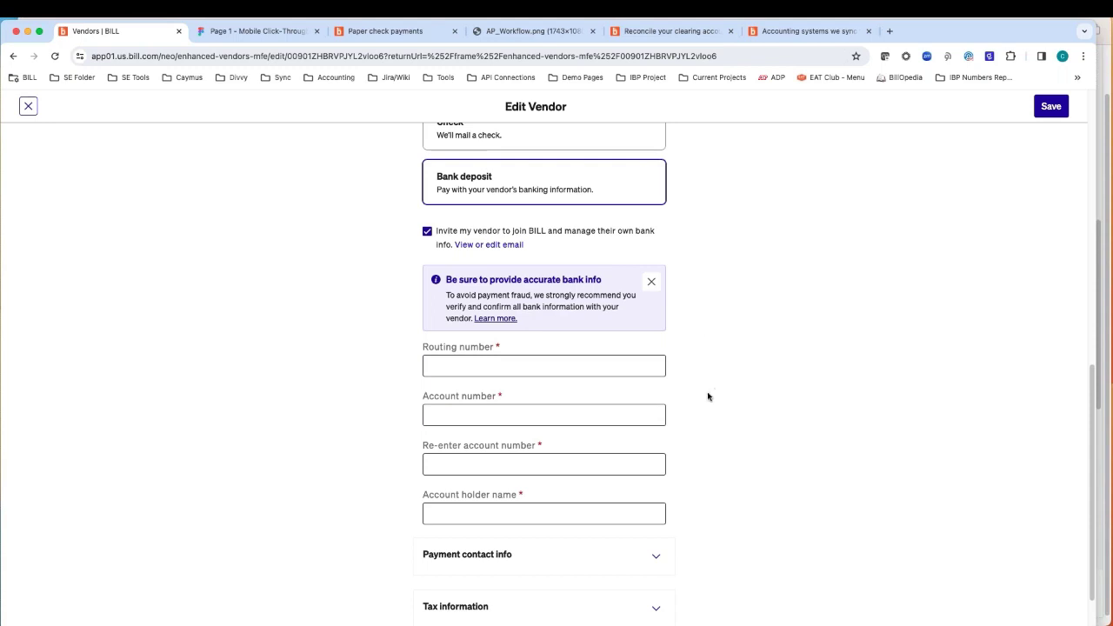
scroll(708, 396, "up", 1)
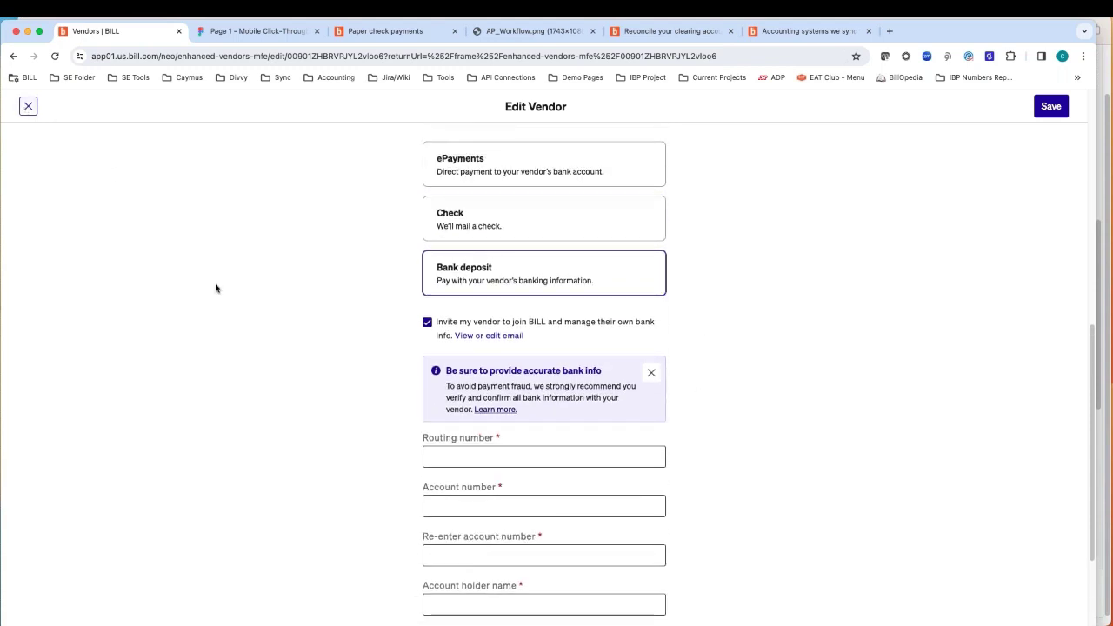
key("Escape")
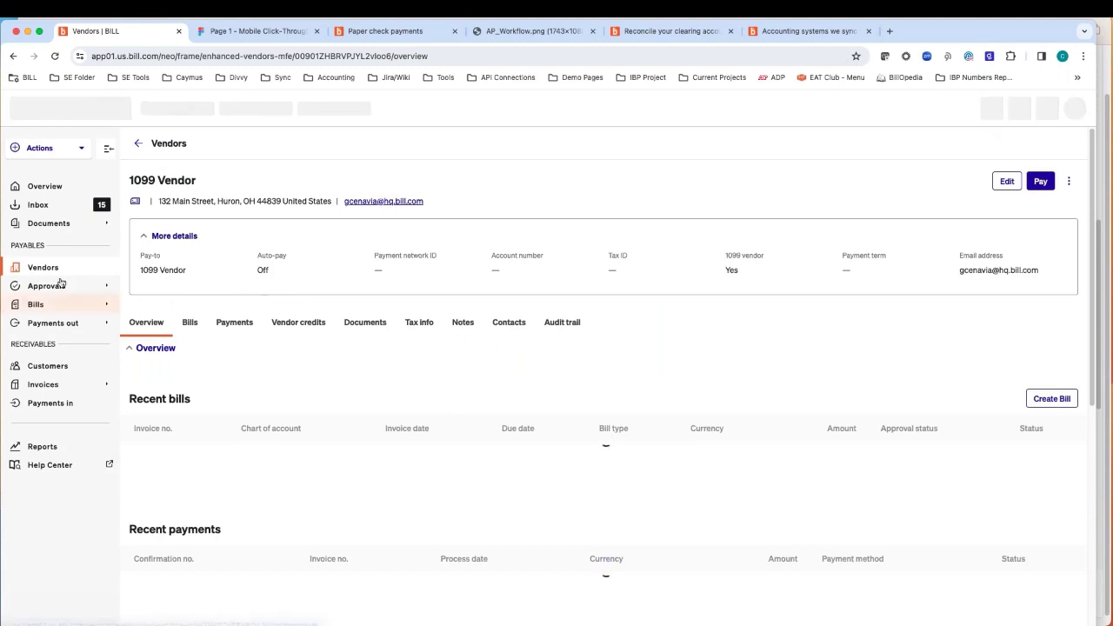
- Go back to the vendors list and view the network requests, including vendors that can be invited for ePayment
left_click(52, 269)
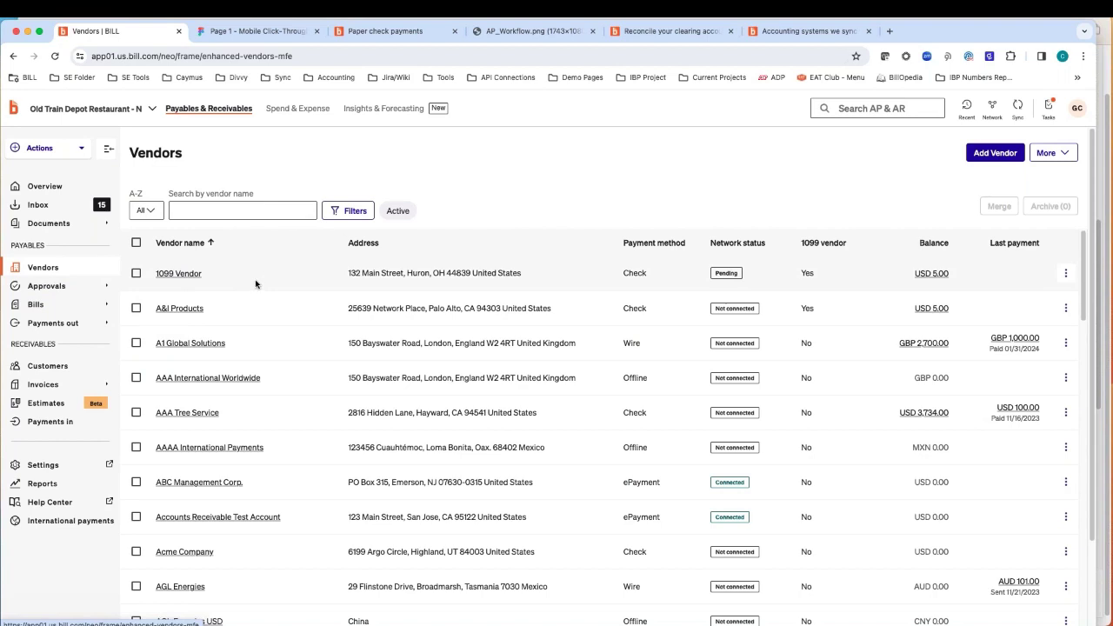
left_click(991, 113)
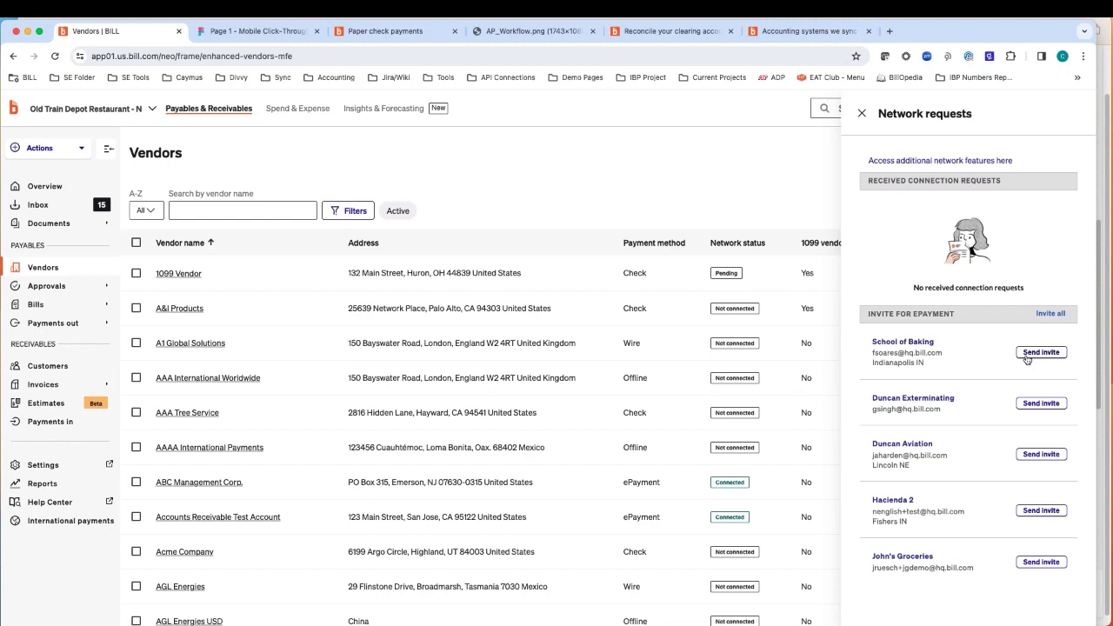
left_click(862, 113)
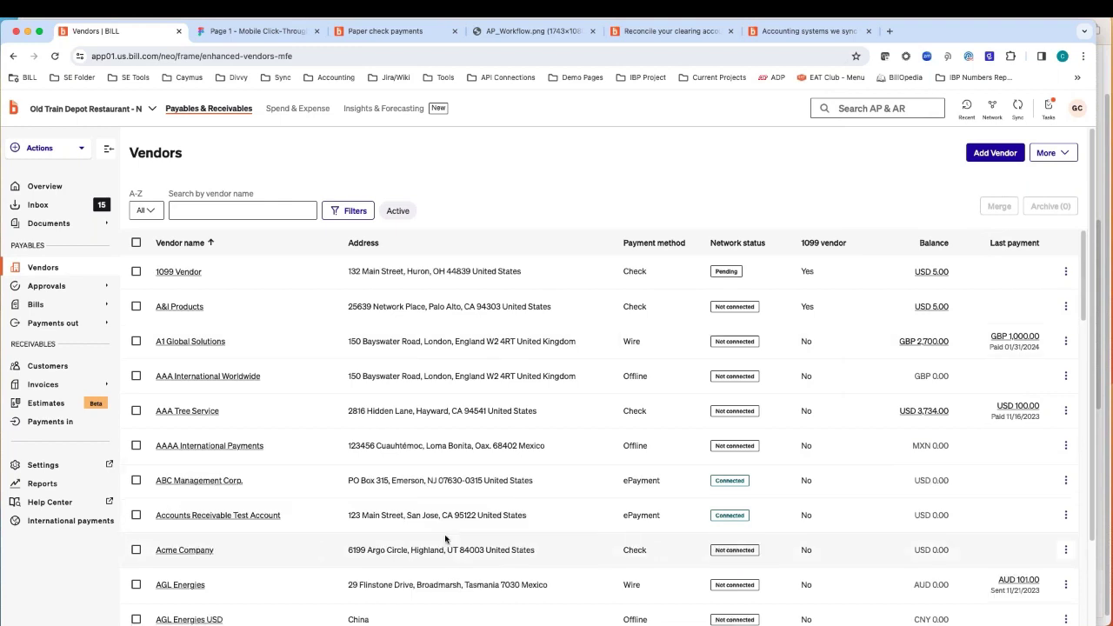
scroll(522, 470, "down", 2)
- Open the unpaid bills list and review each bill's invoice amount, process date, payment type and payment amount
mouse_move(82, 304)
left_click(150, 301)
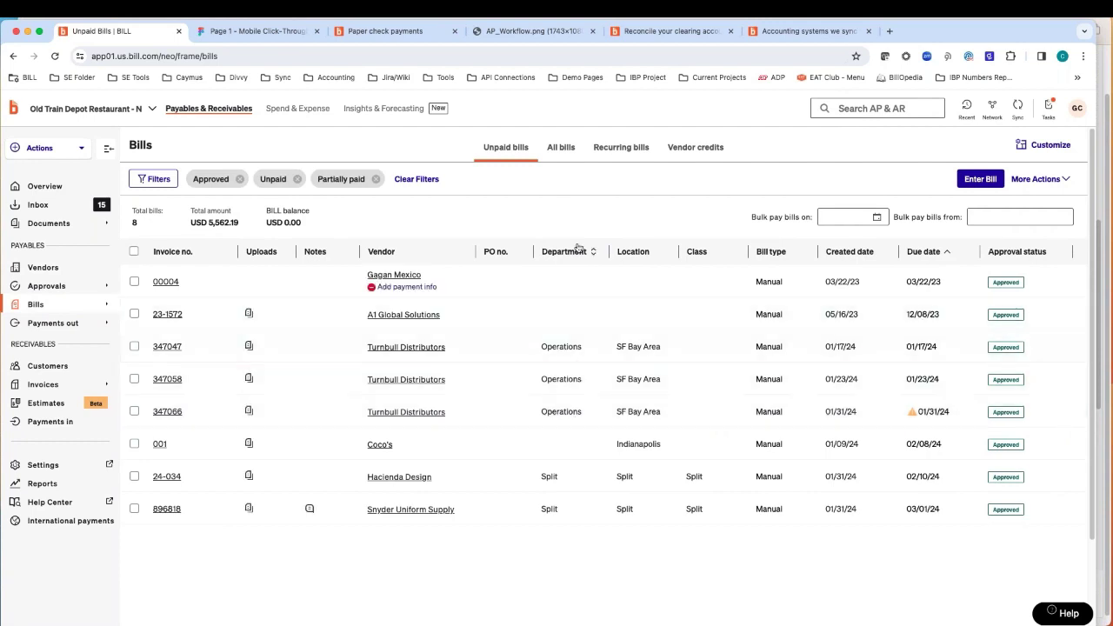
scroll(495, 565, "down", 1)
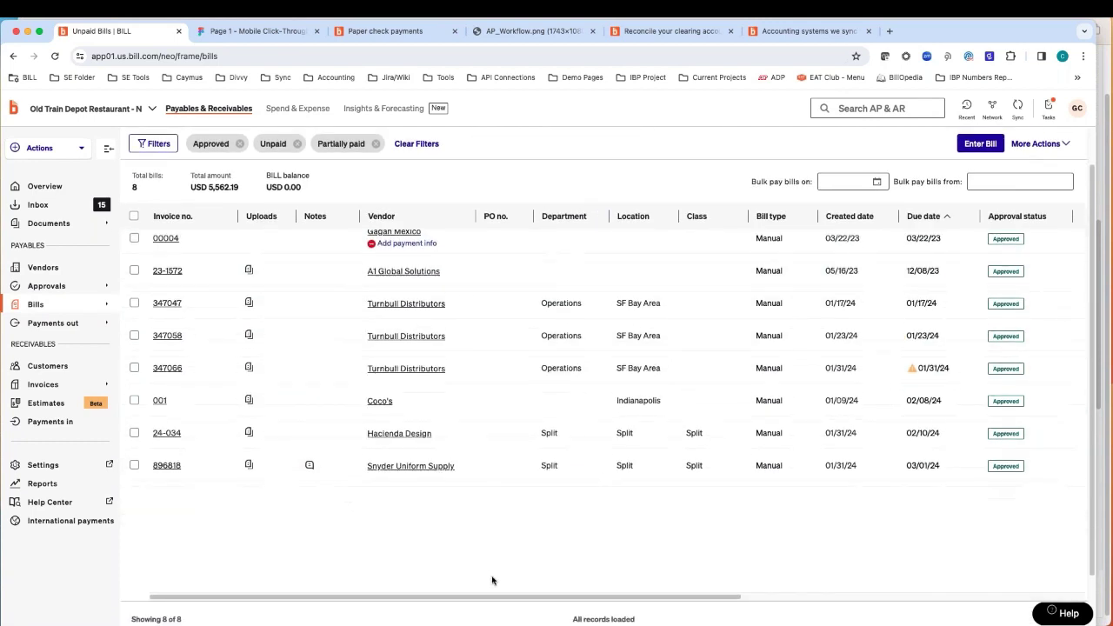
left_click_drag(493, 597, 541, 602)
scroll(660, 539, "right", 10)
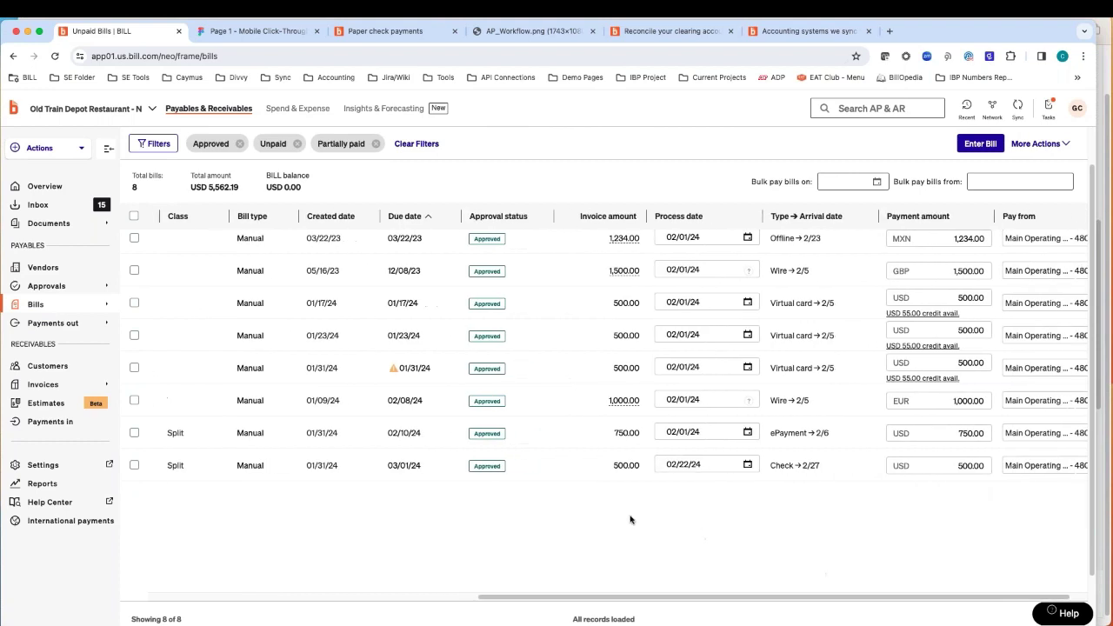
scroll(574, 549, "up", 1)
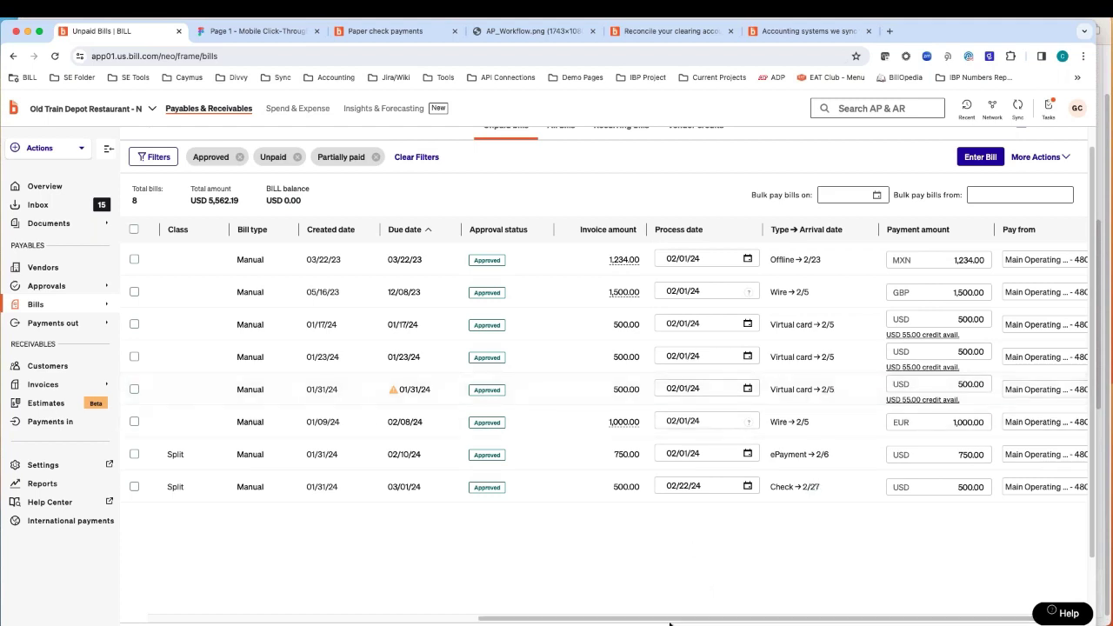
- Check the unpaid bills' Pay from accounts, and open the outgoing 02/12/24 check payment to Snyder Uniform Supply to review its details and paid bills
left_click_drag(680, 618, 696, 618)
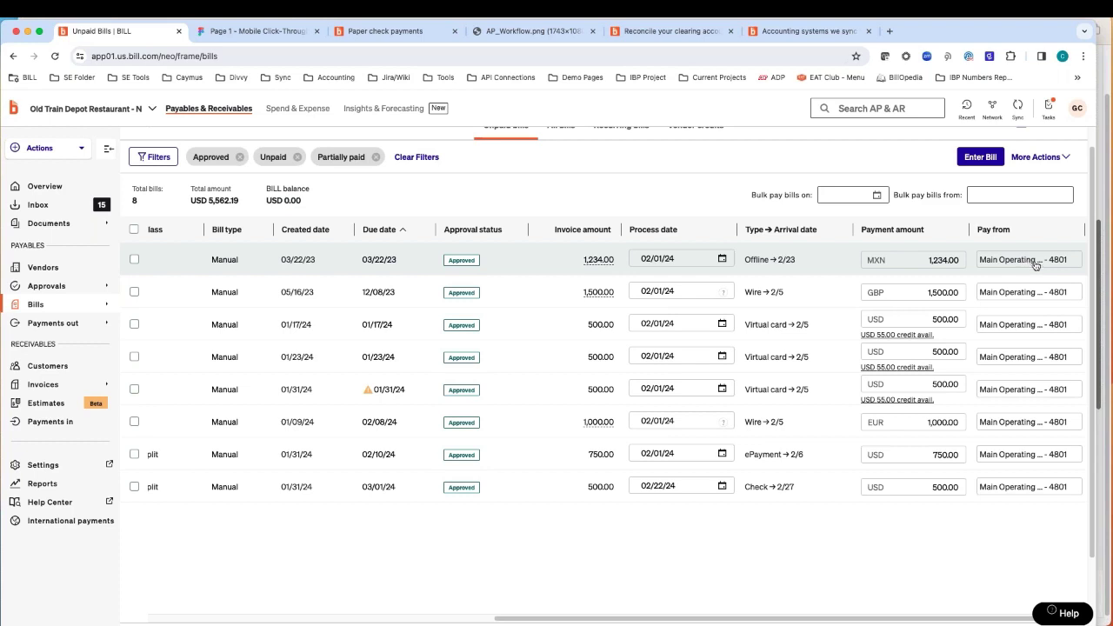
mouse_move(40, 322)
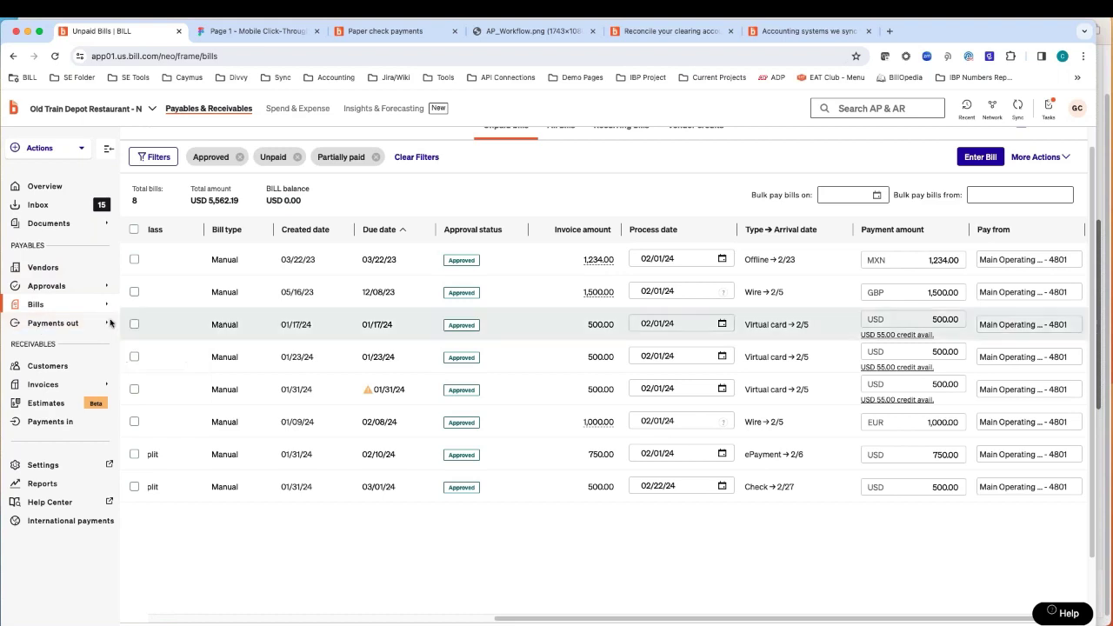
left_click(139, 329)
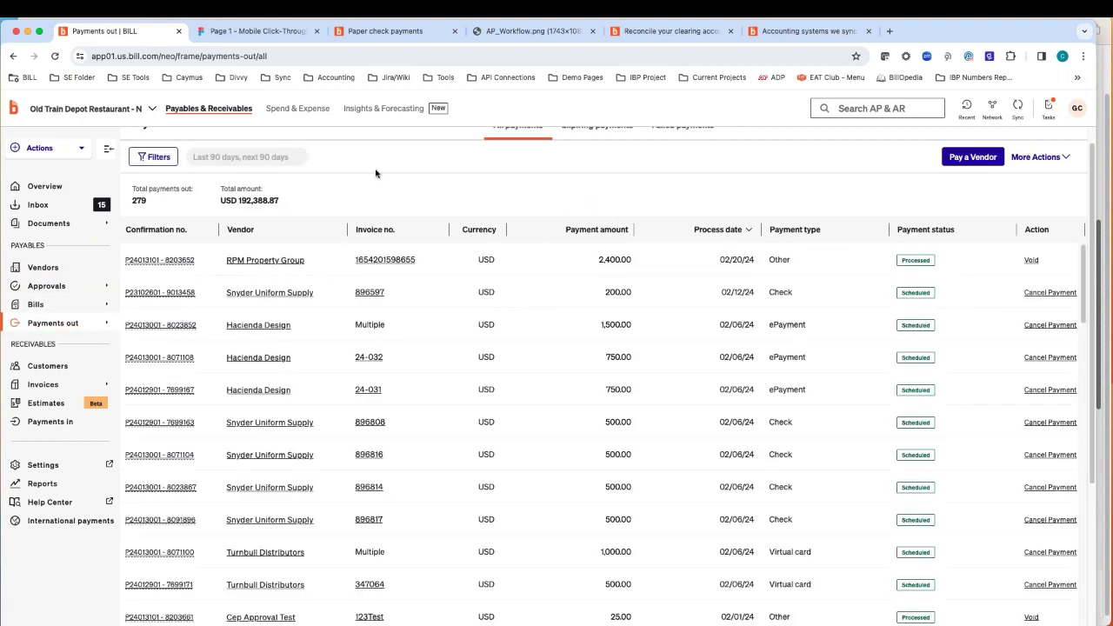
left_click(177, 300)
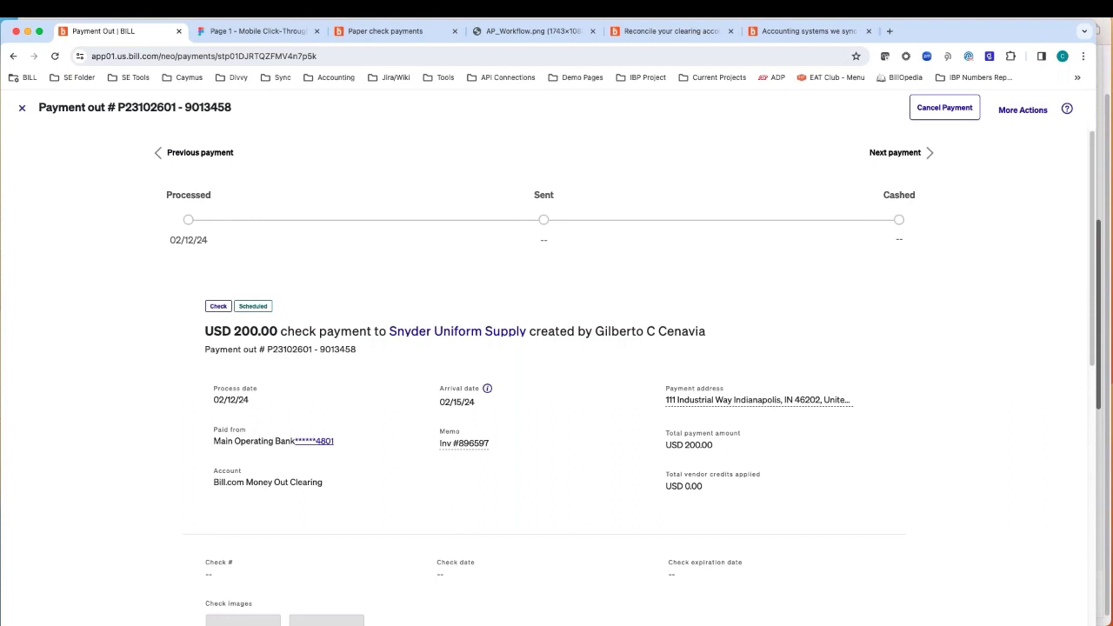
scroll(122, 530, "down", 5)
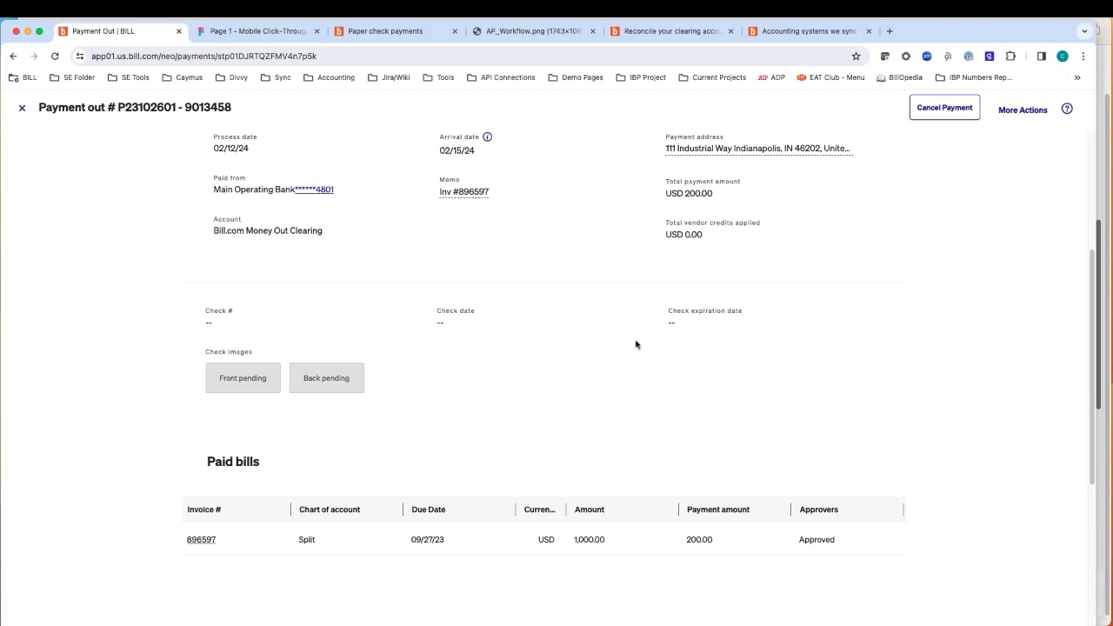
- Review the Help Center article on accounting systems BILL syncs with and the Accounts Payable Accounting Flow diagram
left_click(808, 32)
scroll(391, 447, "down", 10)
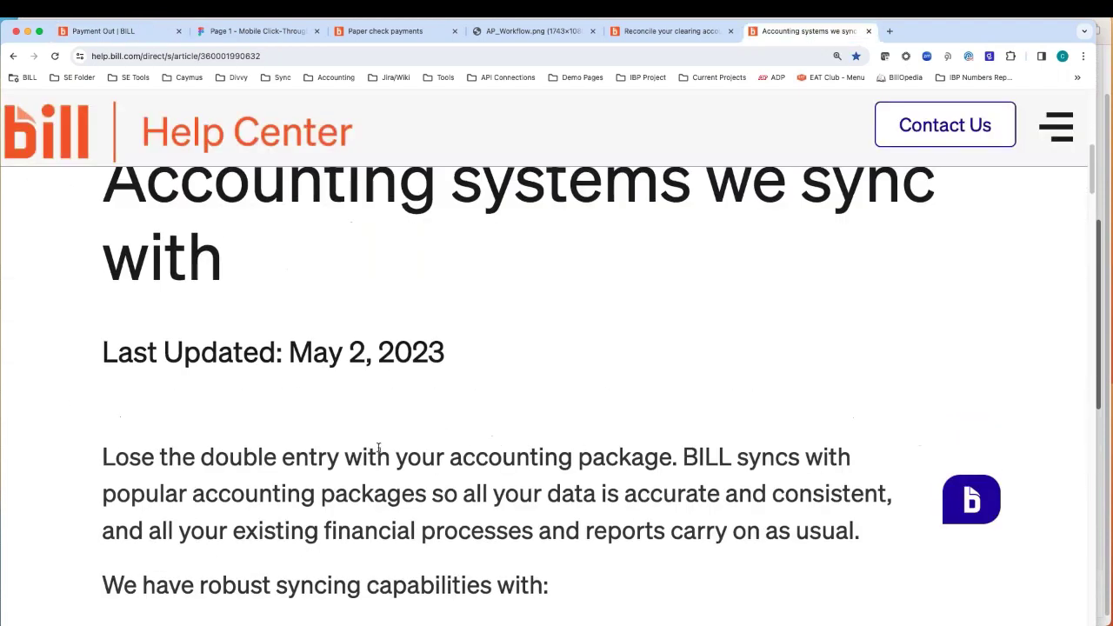
scroll(348, 384, "up", 4)
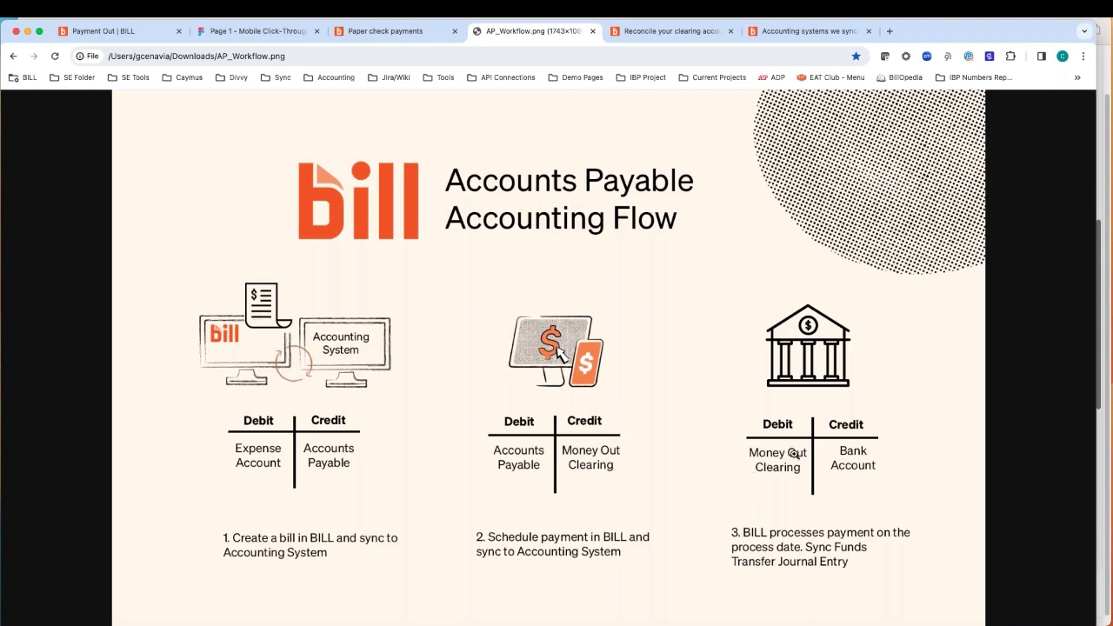
- Read the Bill payments section and journal entry example in the clearing account reconciliation article, and return to the accounting systems article
key("ctrl+Tab")
scroll(553, 421, "down", 5)
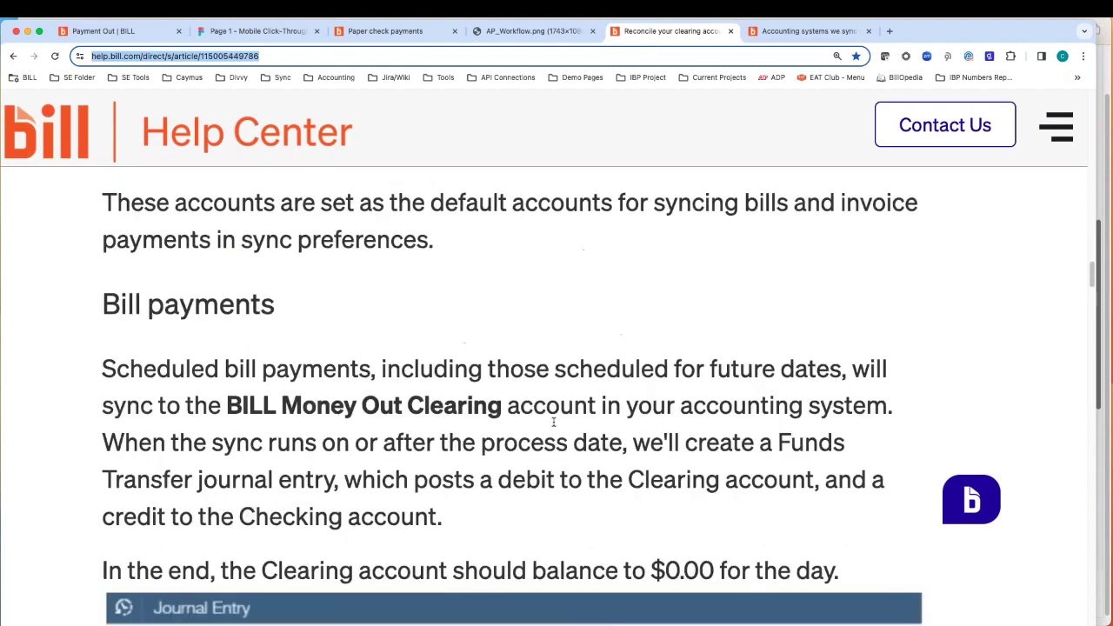
scroll(553, 421, "down", 15)
scroll(547, 435, "up", 3)
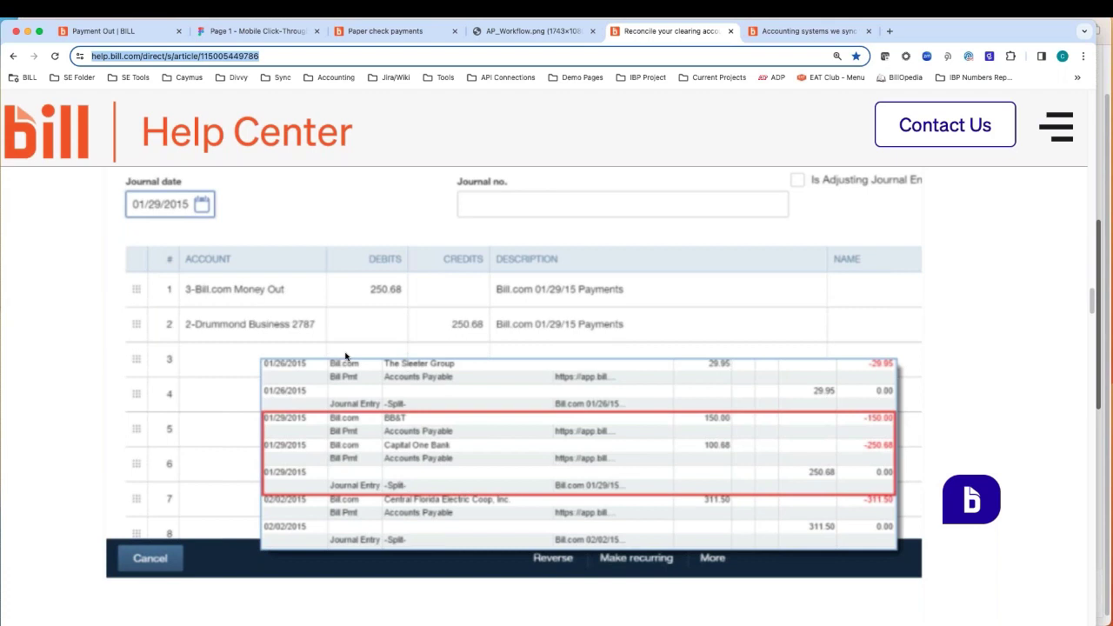
left_click(806, 33)
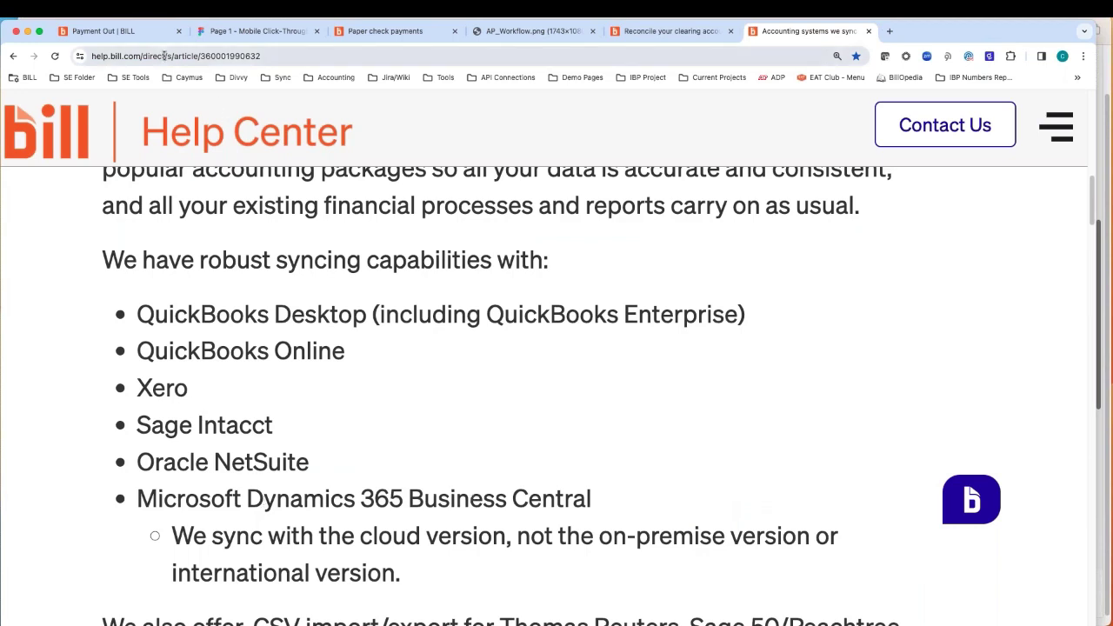
- Close the payment details in BILL, open the Import / Export settings and review the entities available for CSV import and export
left_click(102, 31)
left_click(24, 110)
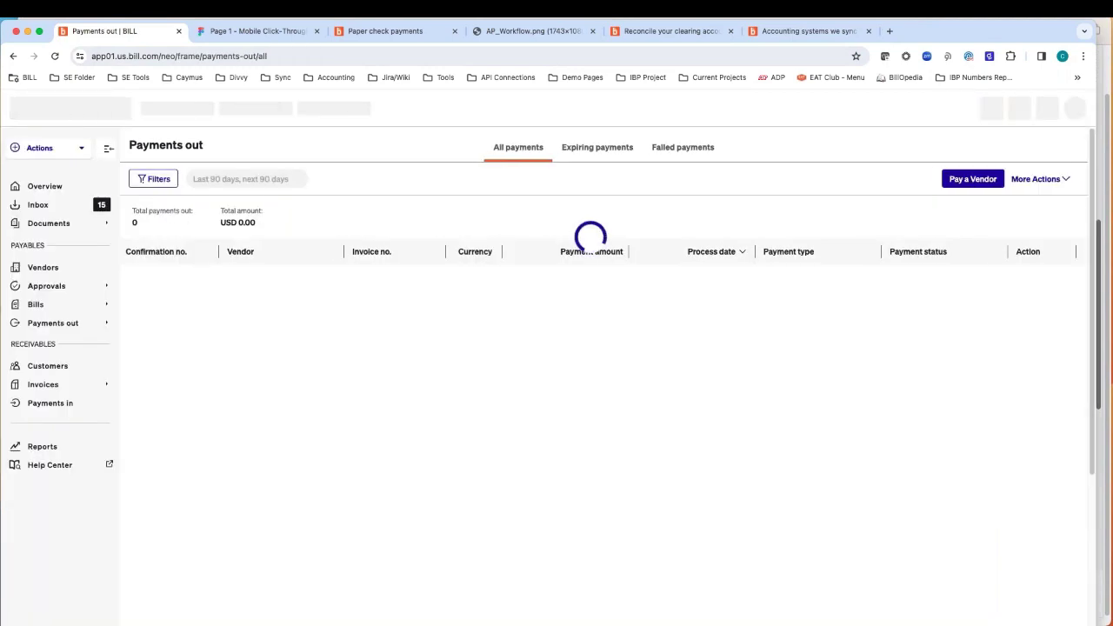
left_click(69, 464)
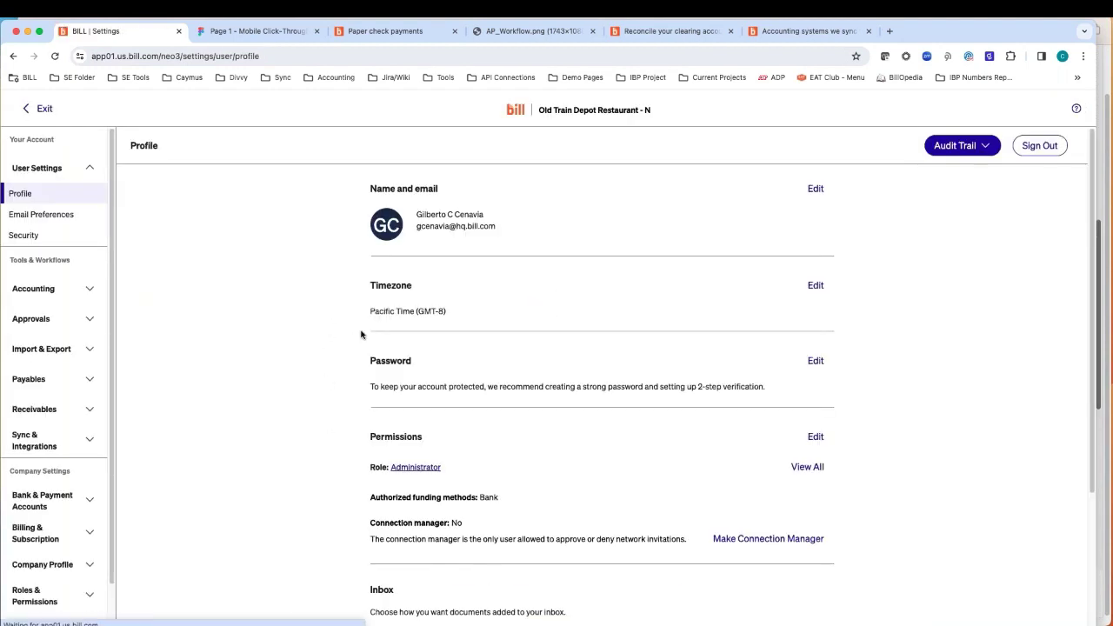
left_click(89, 445)
left_click(87, 351)
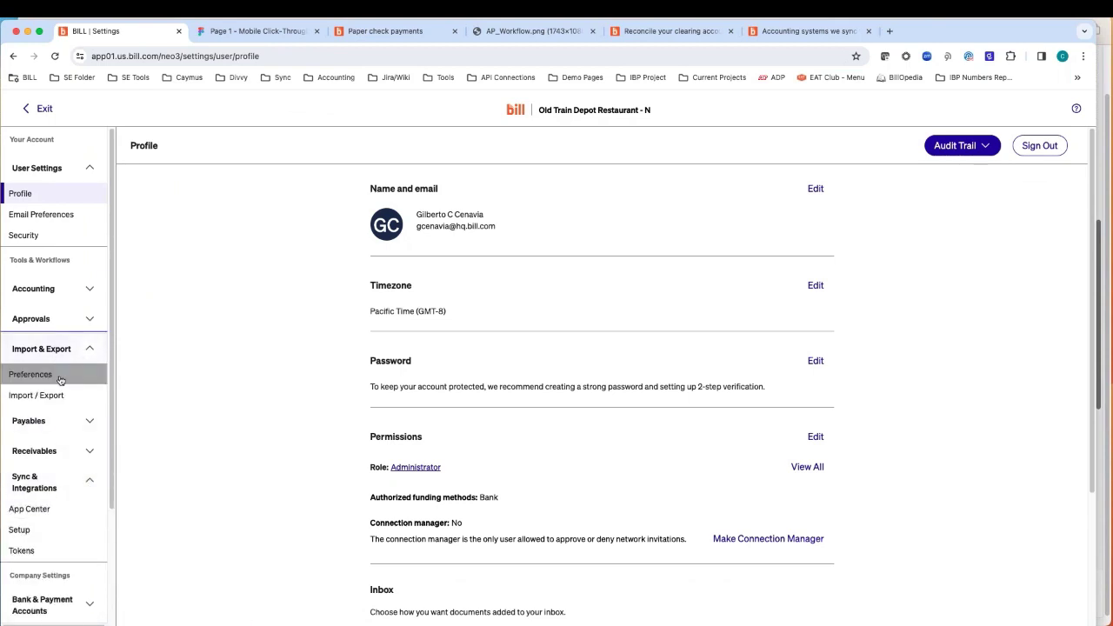
left_click(54, 395)
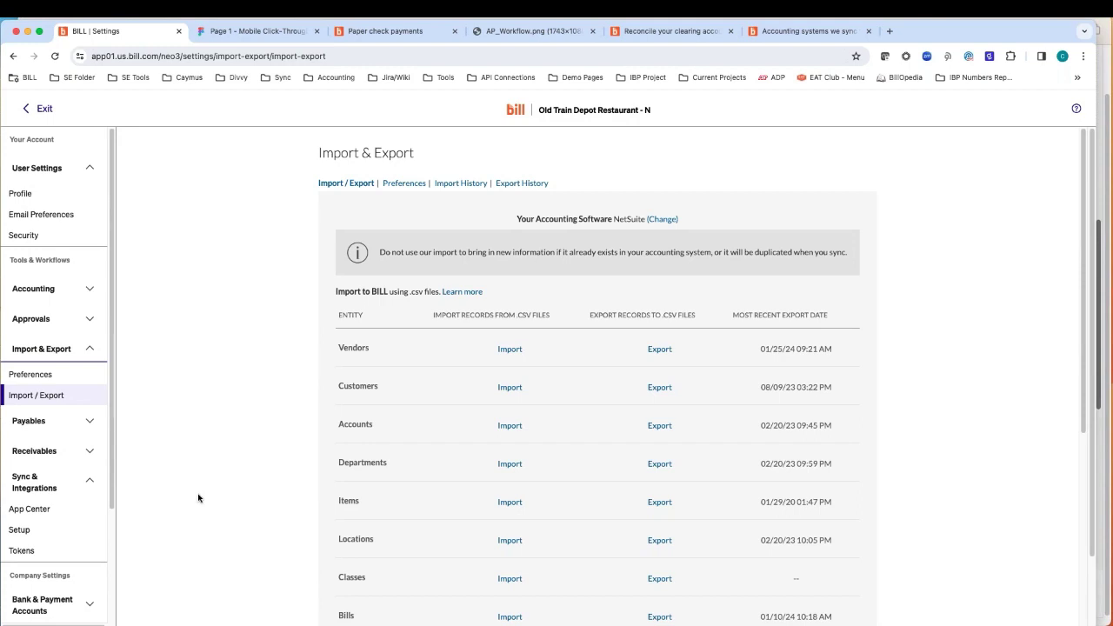
scroll(217, 507, "down", 5)
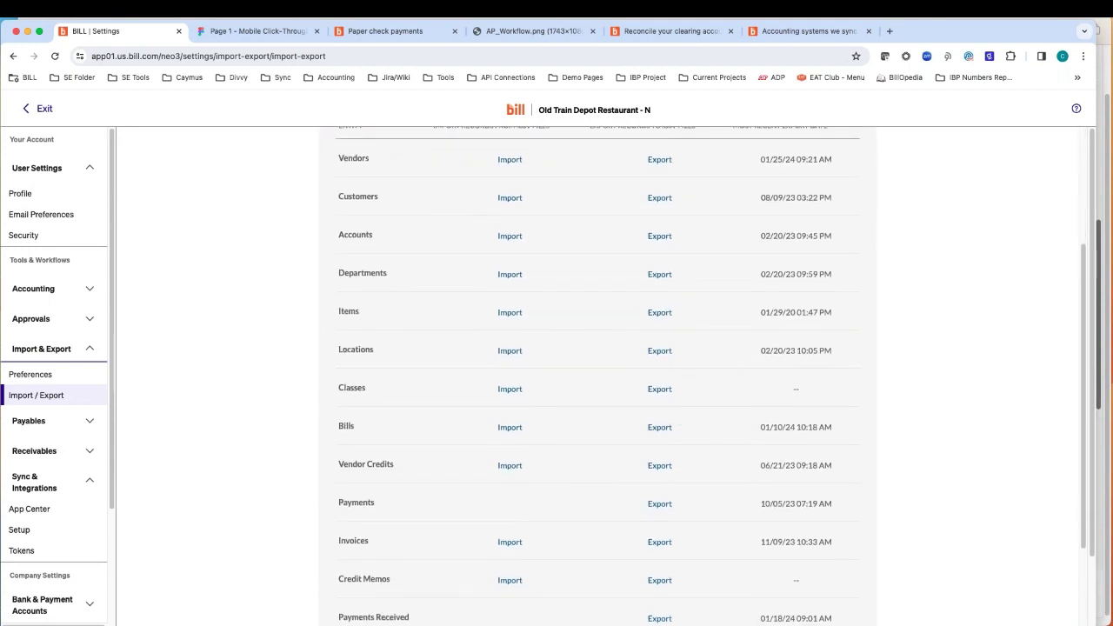